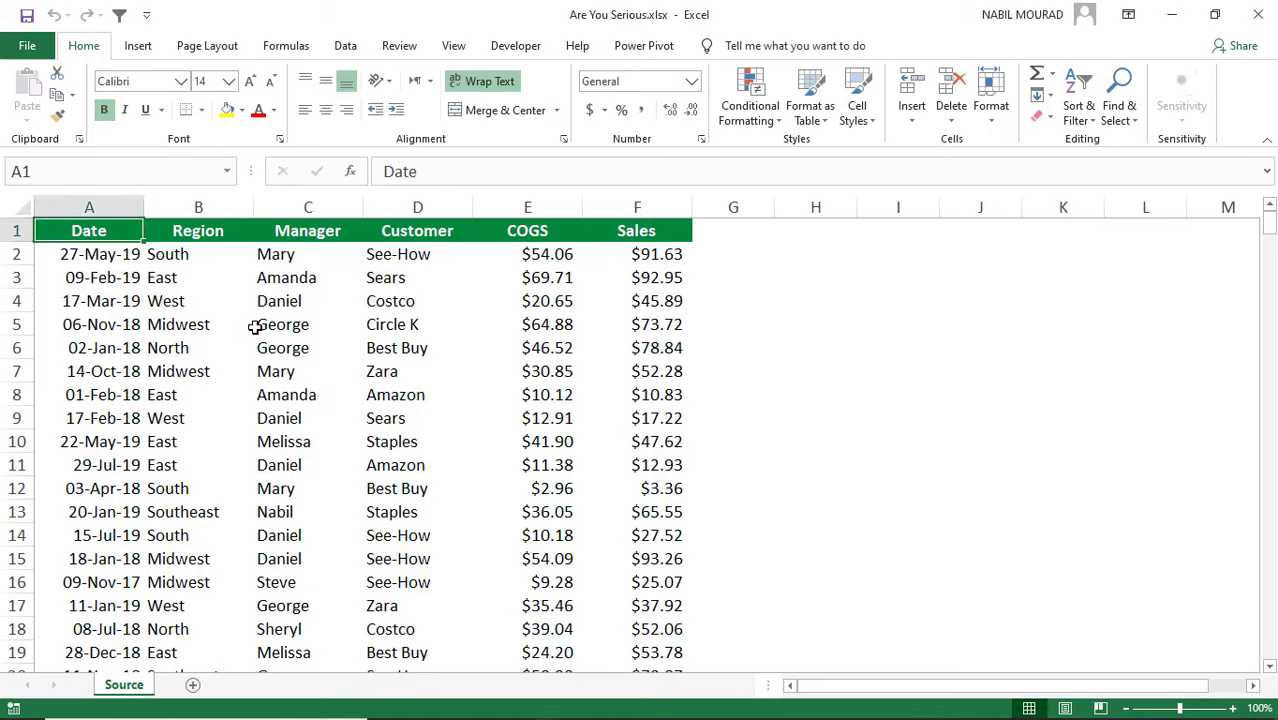
Create a PivotTable from the source data range A1:F351 on a new worksheet
left_click(140, 48)
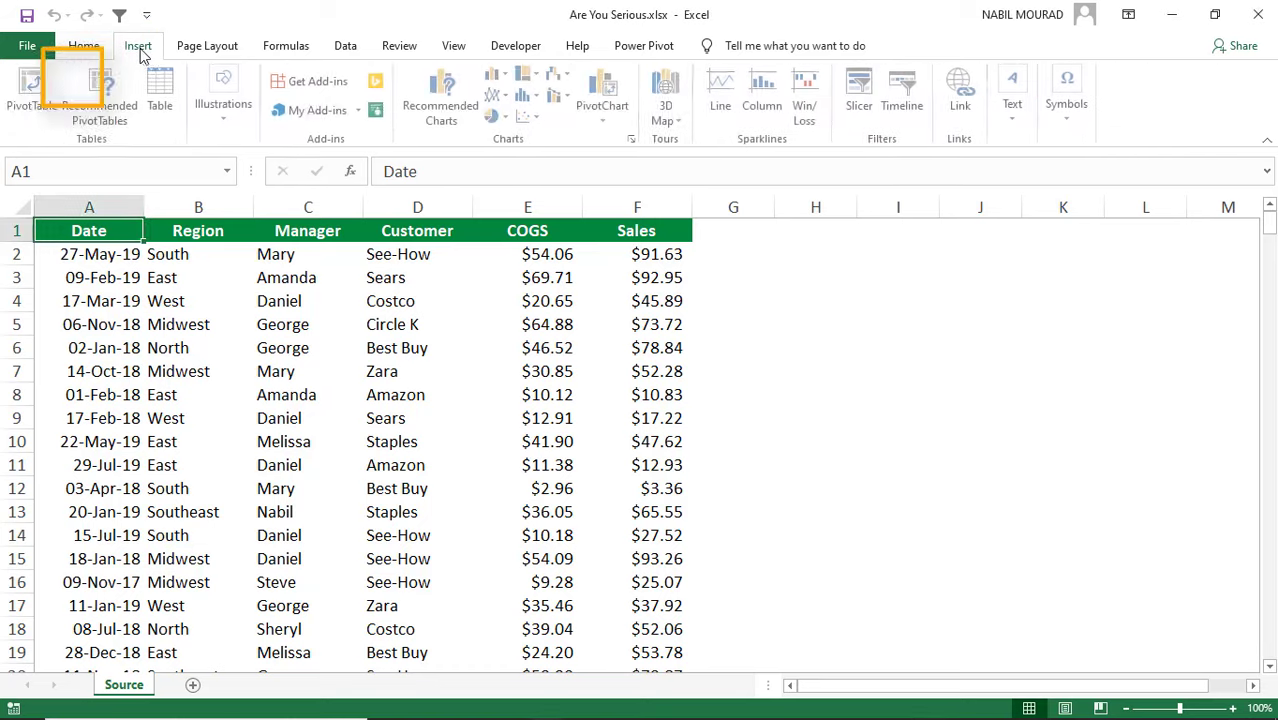
left_click(37, 88)
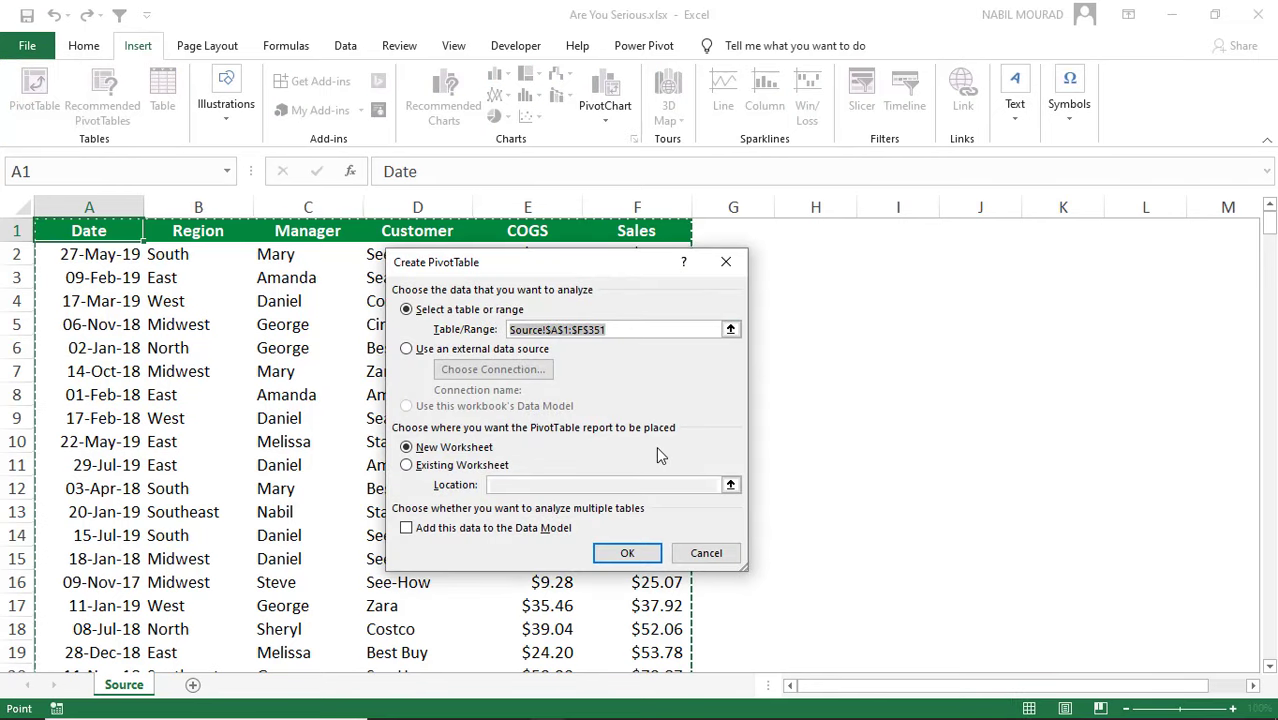
left_click(629, 554)
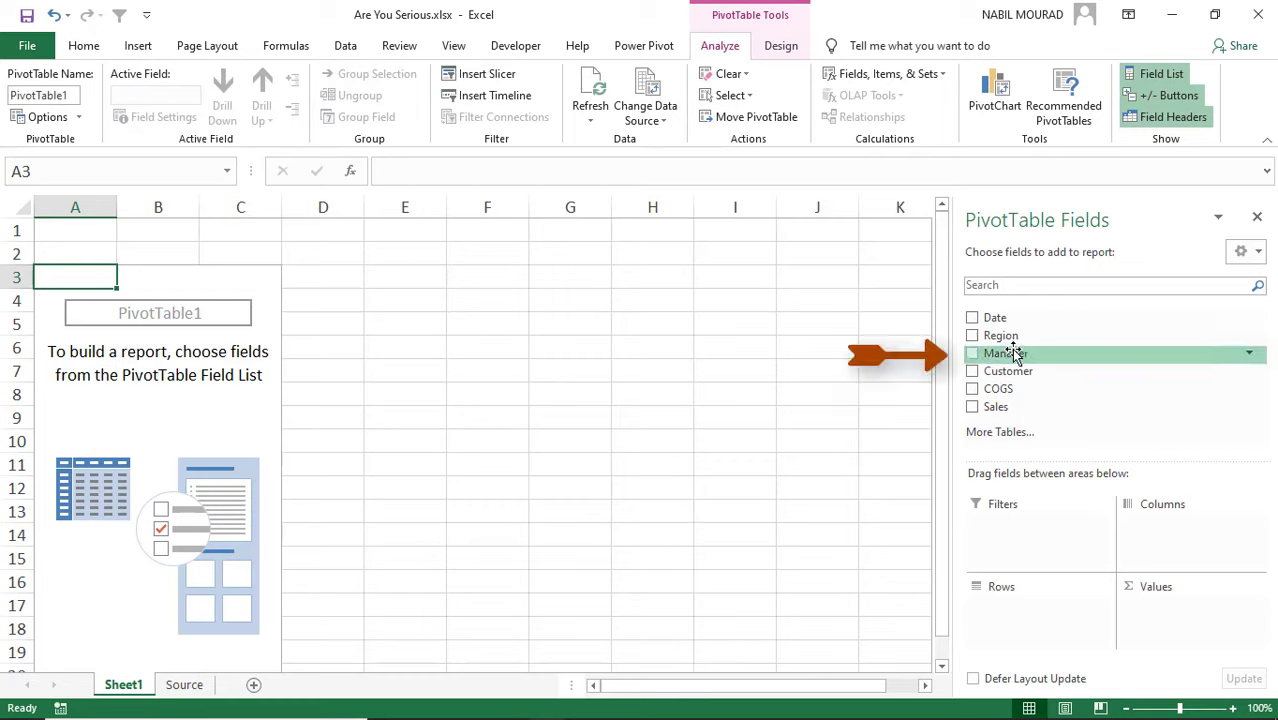
Build the PivotTable with Manager as rows, Region as columns and the sum of Sales as values
left_click_drag(1013, 354, 1018, 606)
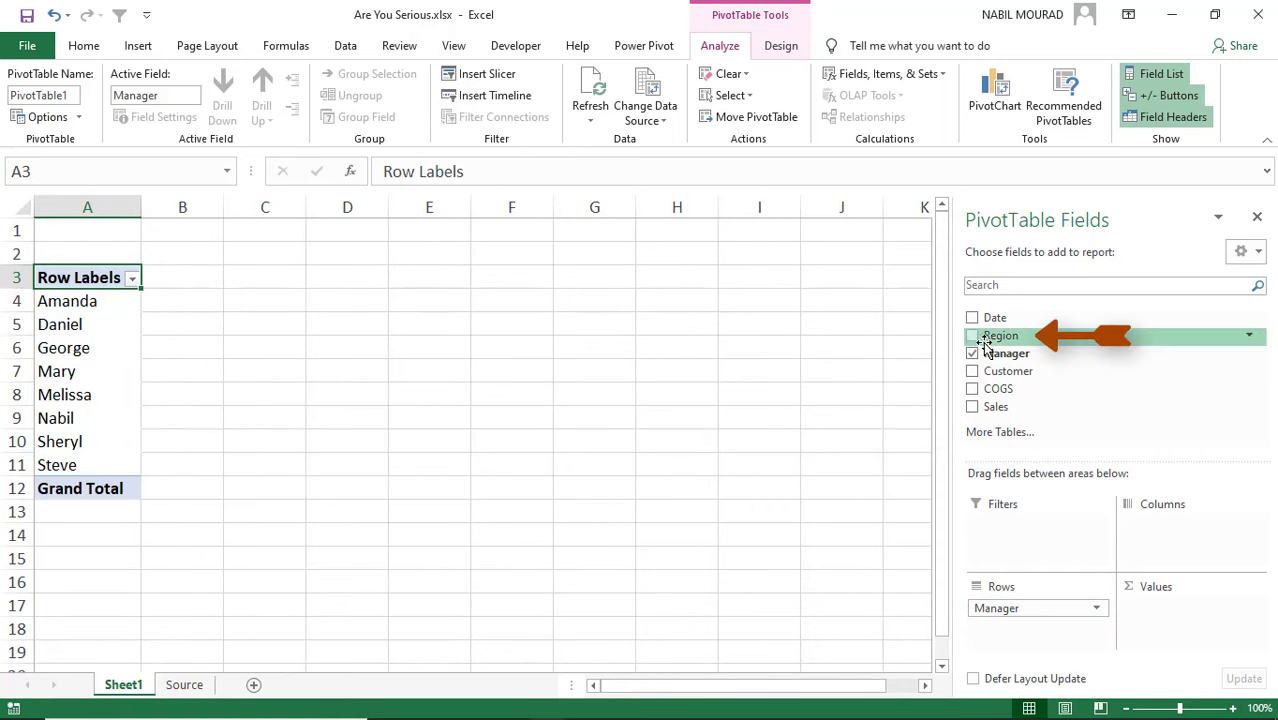
left_click_drag(1003, 336, 1174, 532)
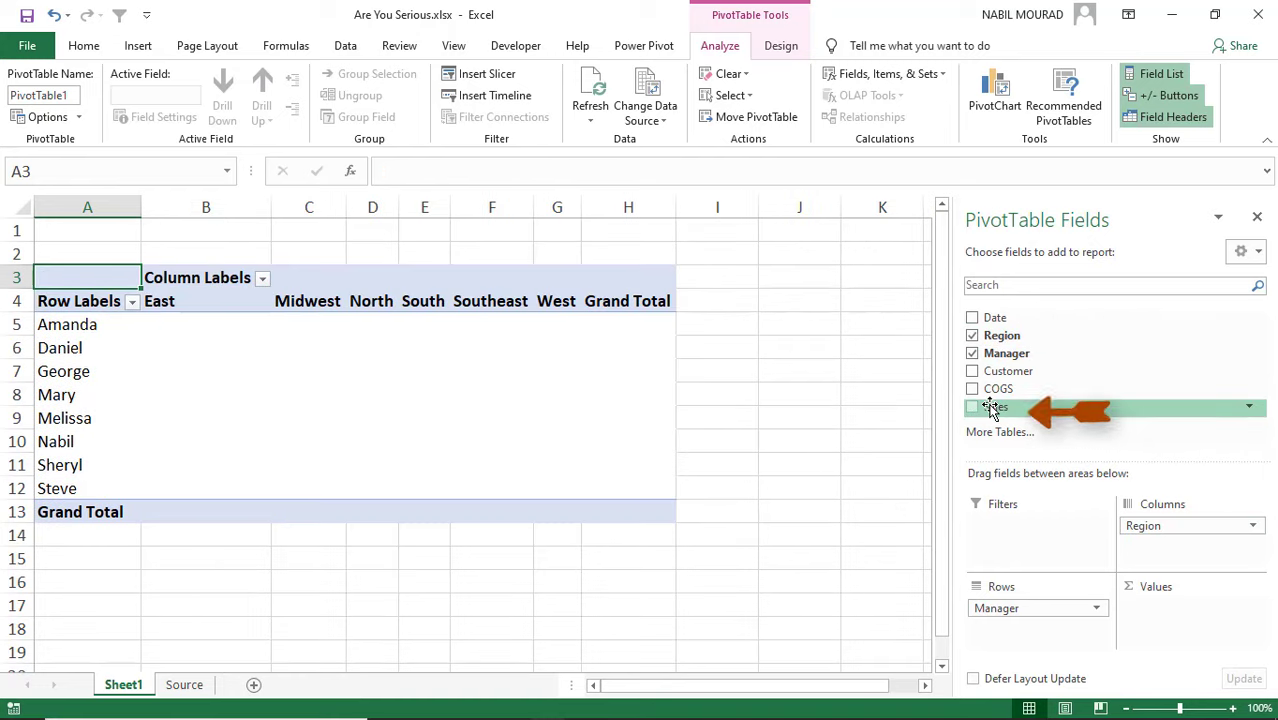
left_click_drag(990, 407, 1172, 622)
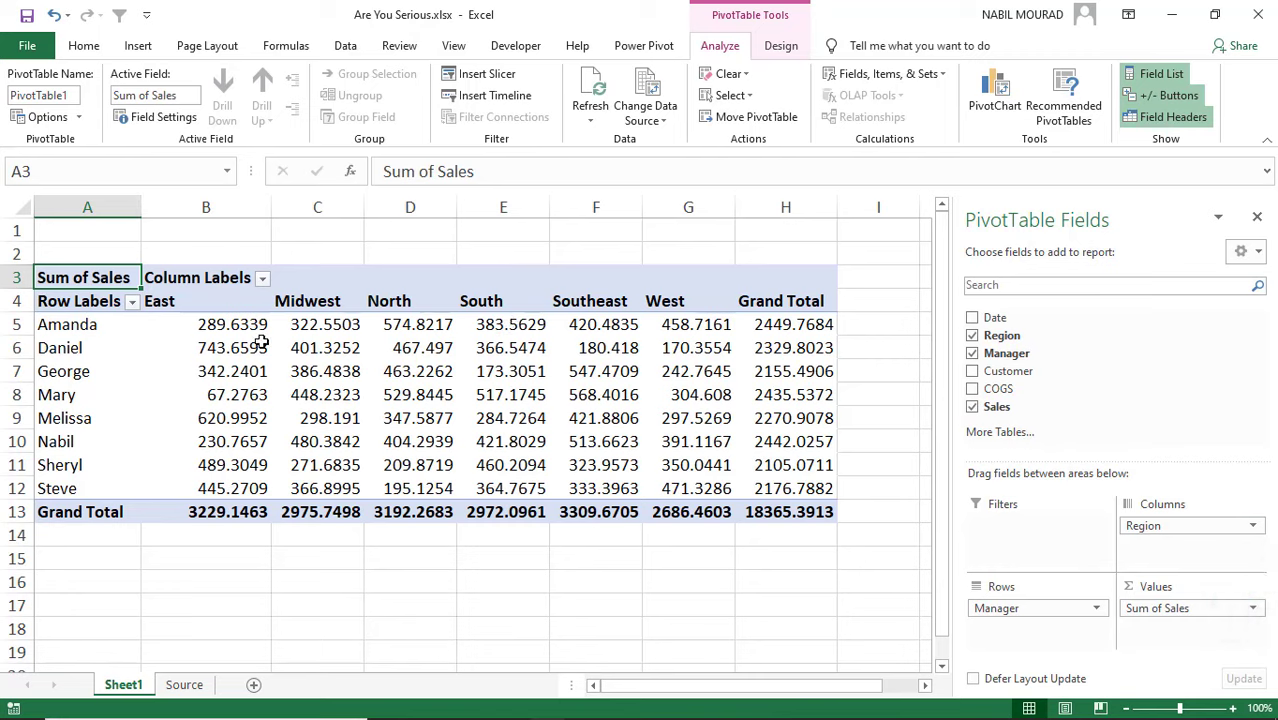
Set the number format of the Sum of Sales values to Accounting with 2 decimal places and the $ symbol
mouse_move(244, 352)
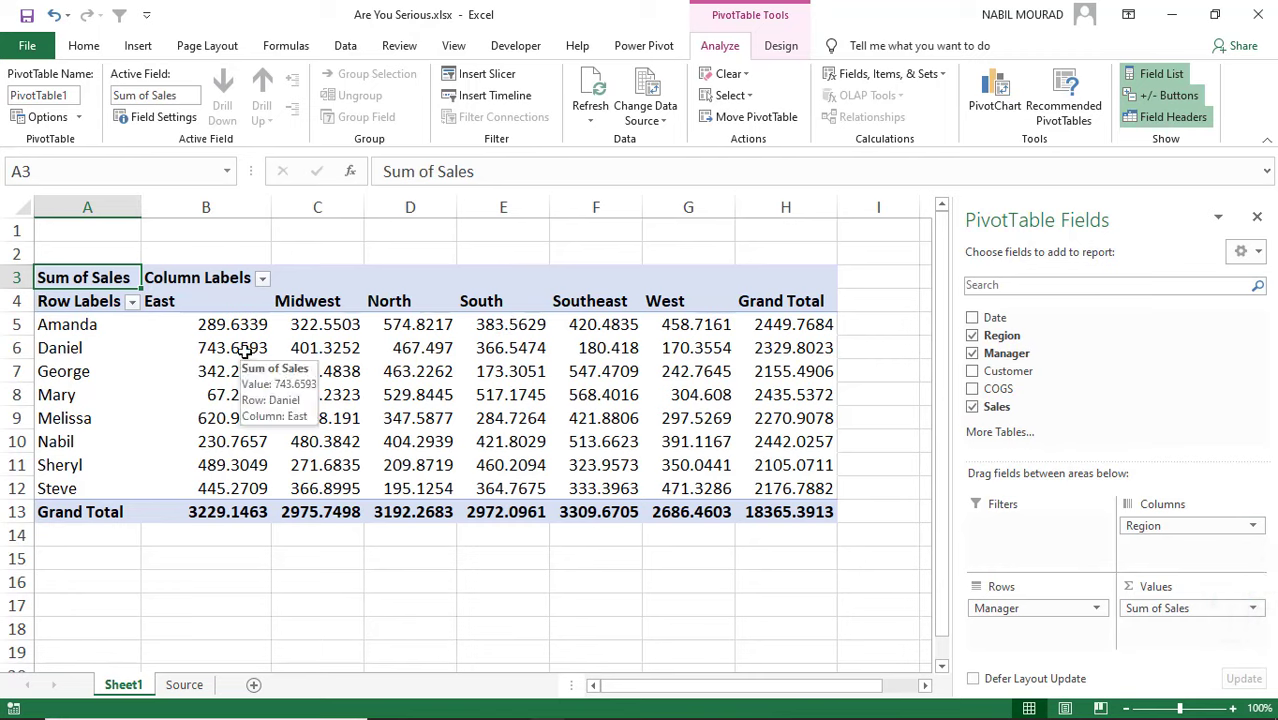
left_click(331, 353)
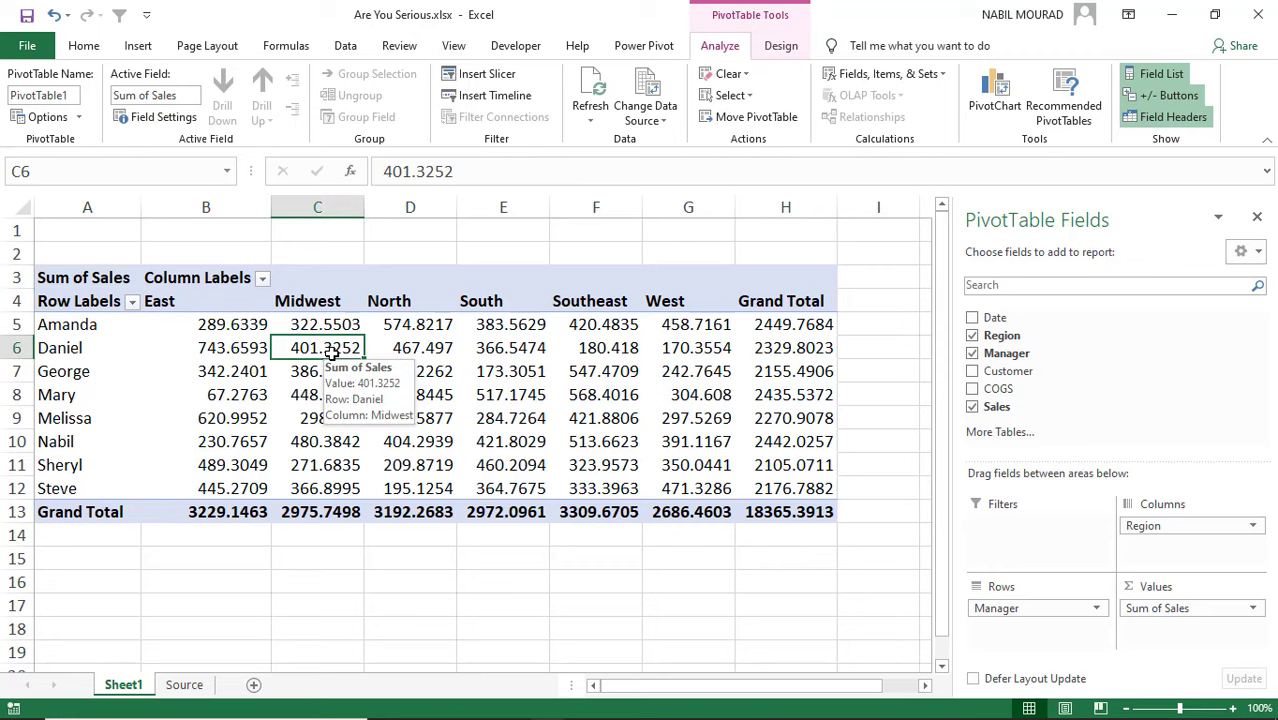
right_click(331, 353)
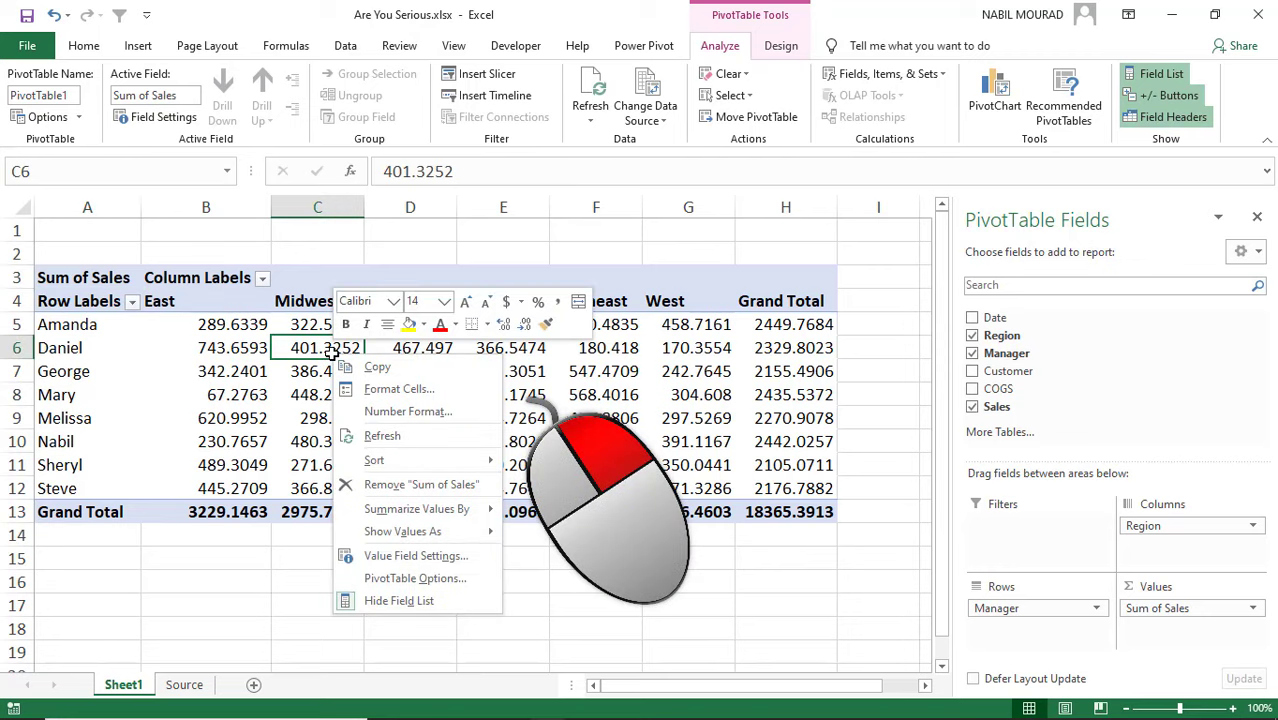
left_click(400, 413)
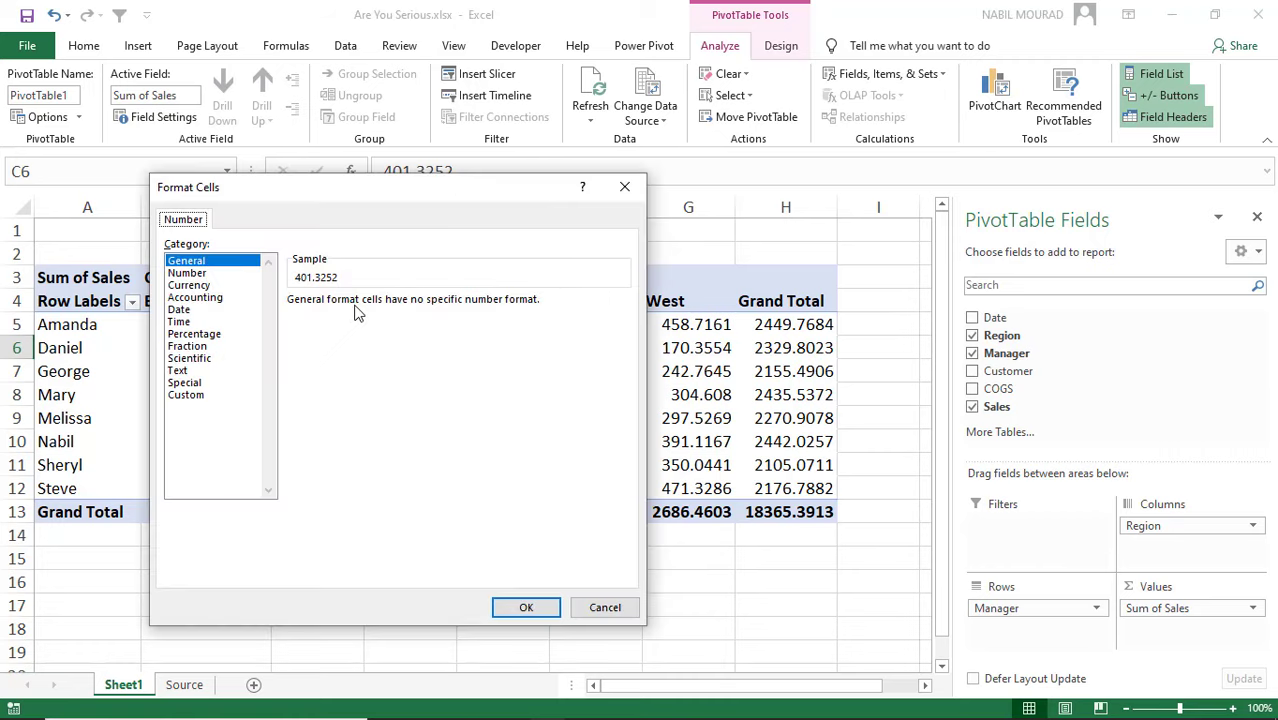
left_click(207, 298)
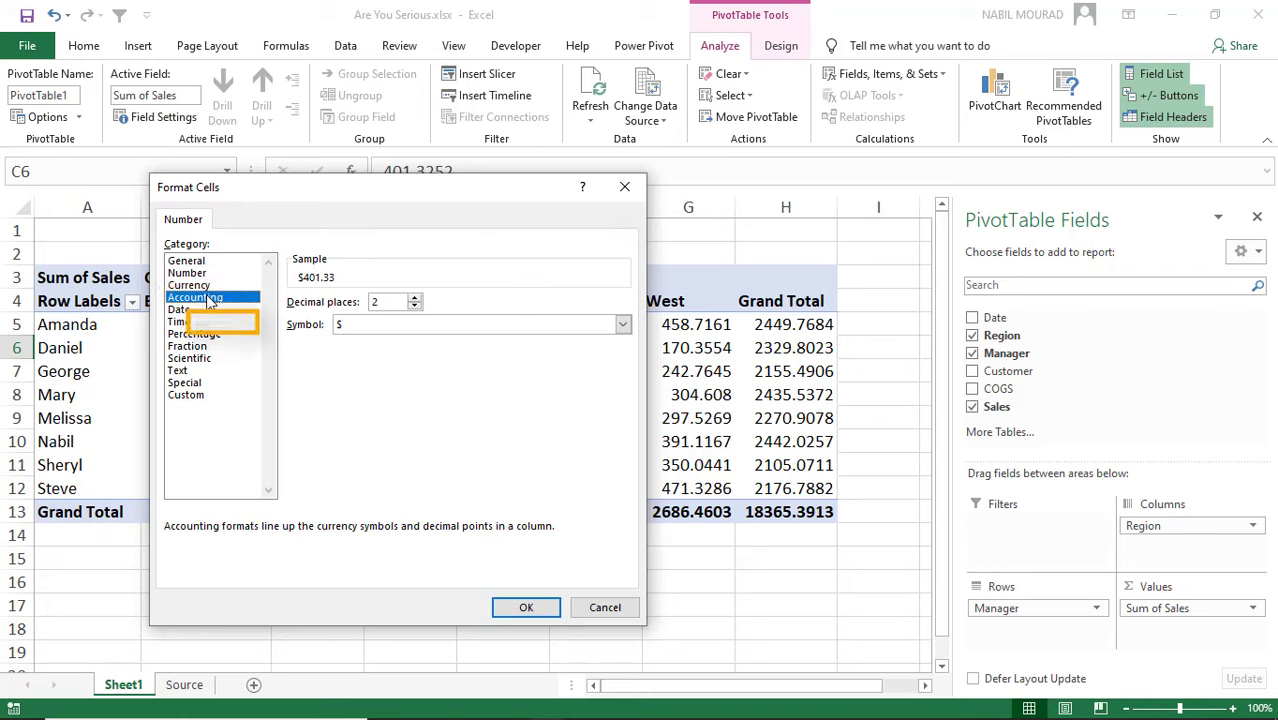
left_click(526, 607)
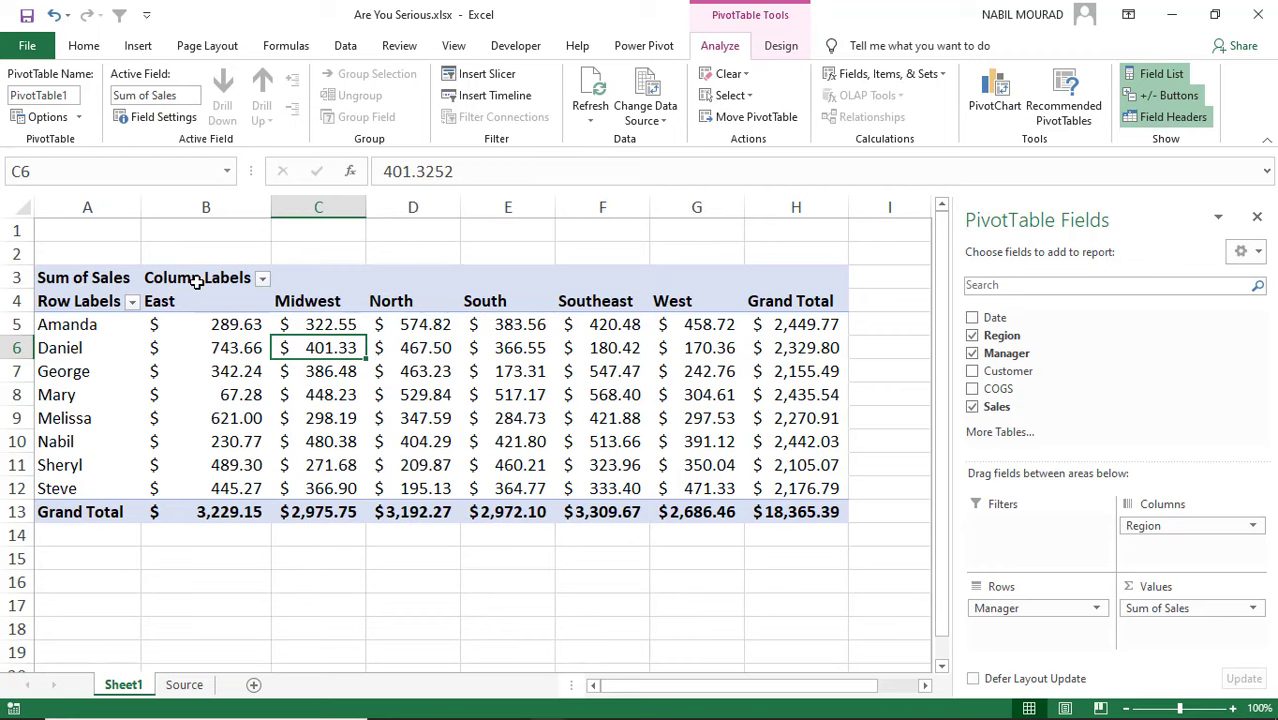
Show the PivotTable in Tabular Form and apply the orange style from the first row of the Medium PivotTable styles
left_click(782, 52)
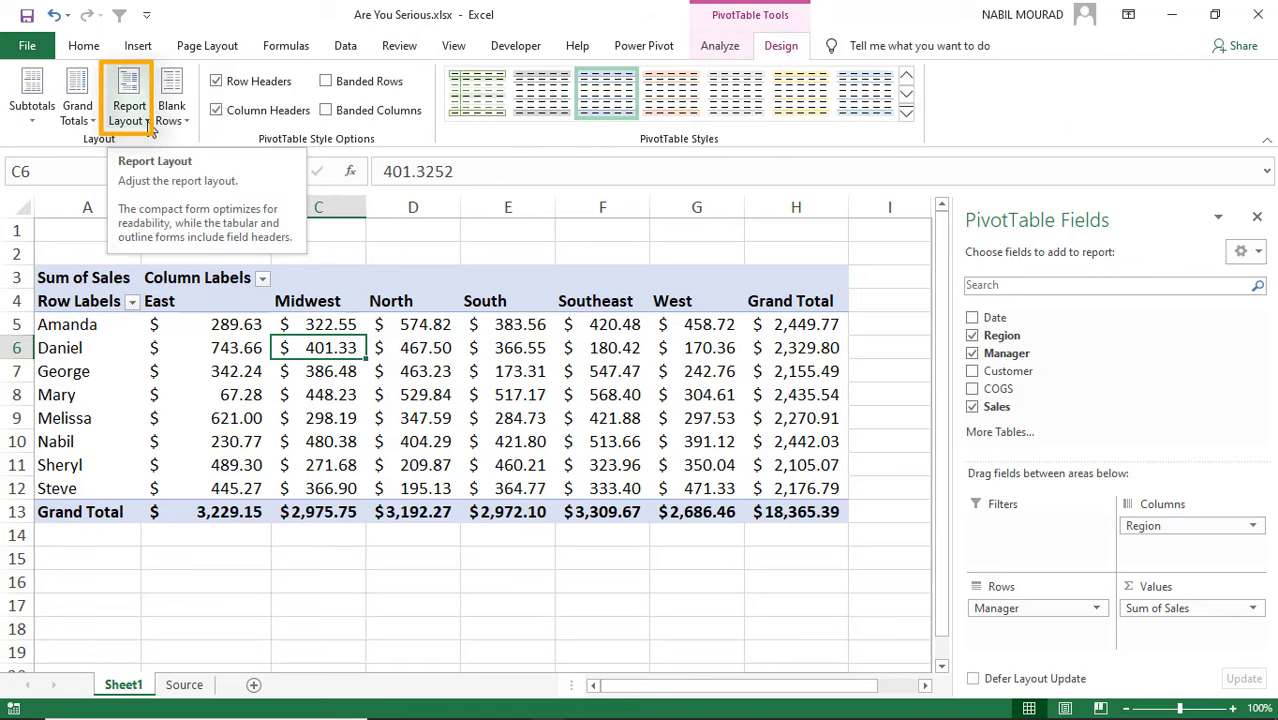
left_click(149, 126)
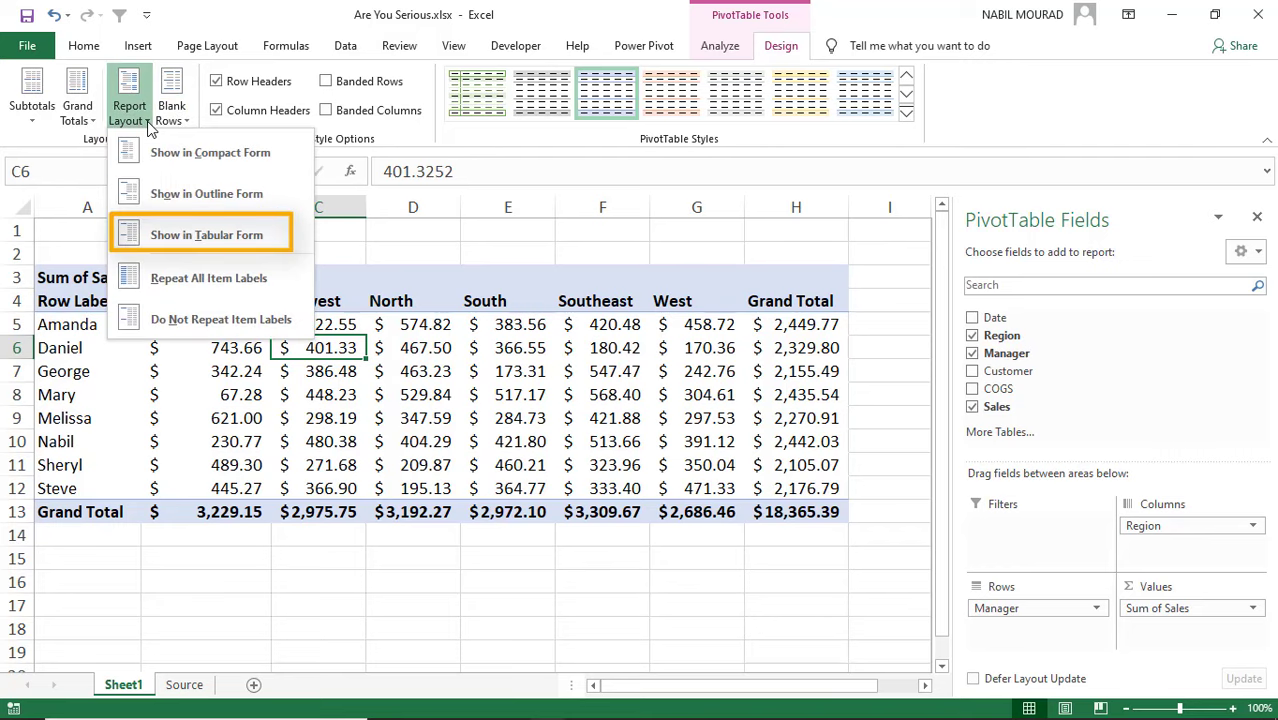
left_click(214, 244)
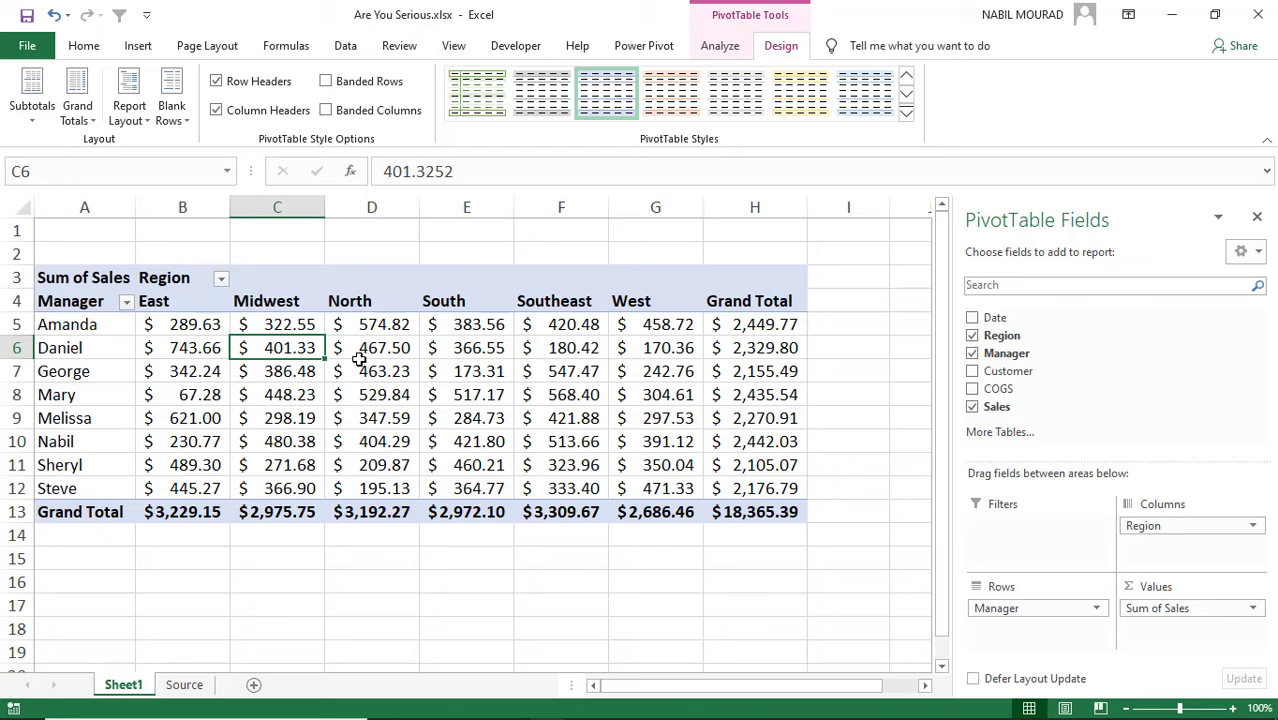
mouse_move(359, 359)
left_click(906, 113)
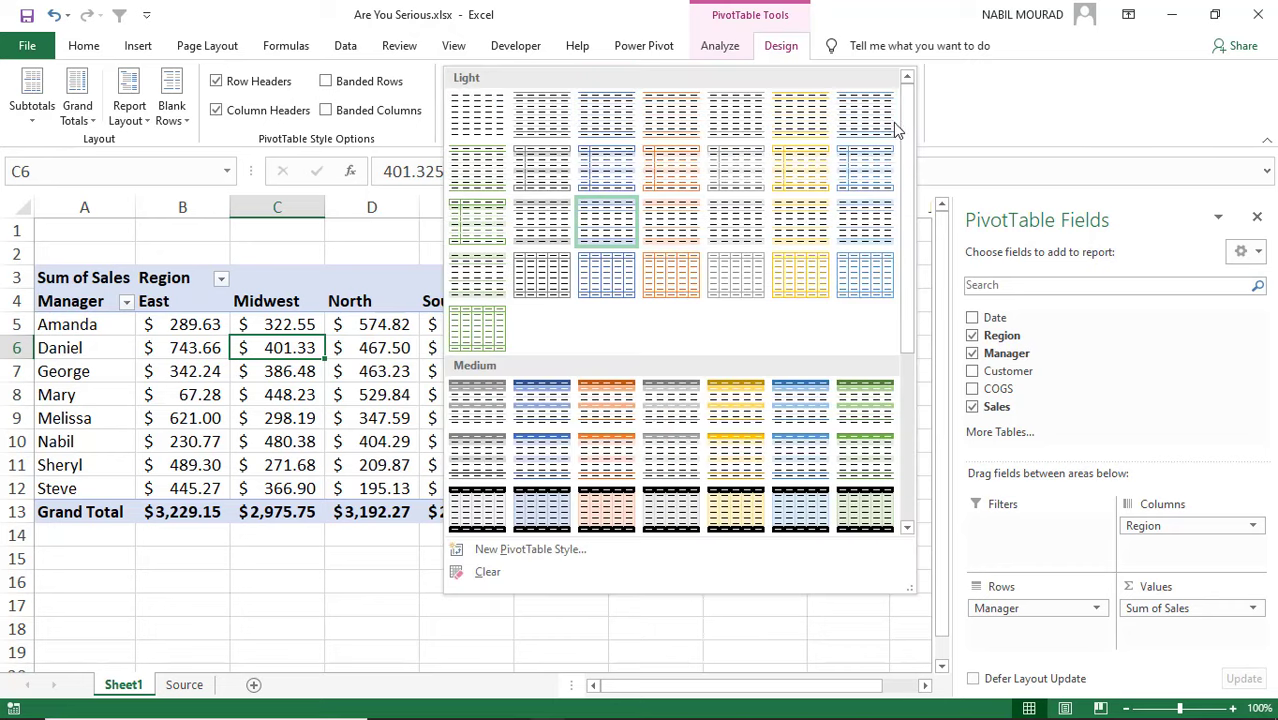
left_click(601, 416)
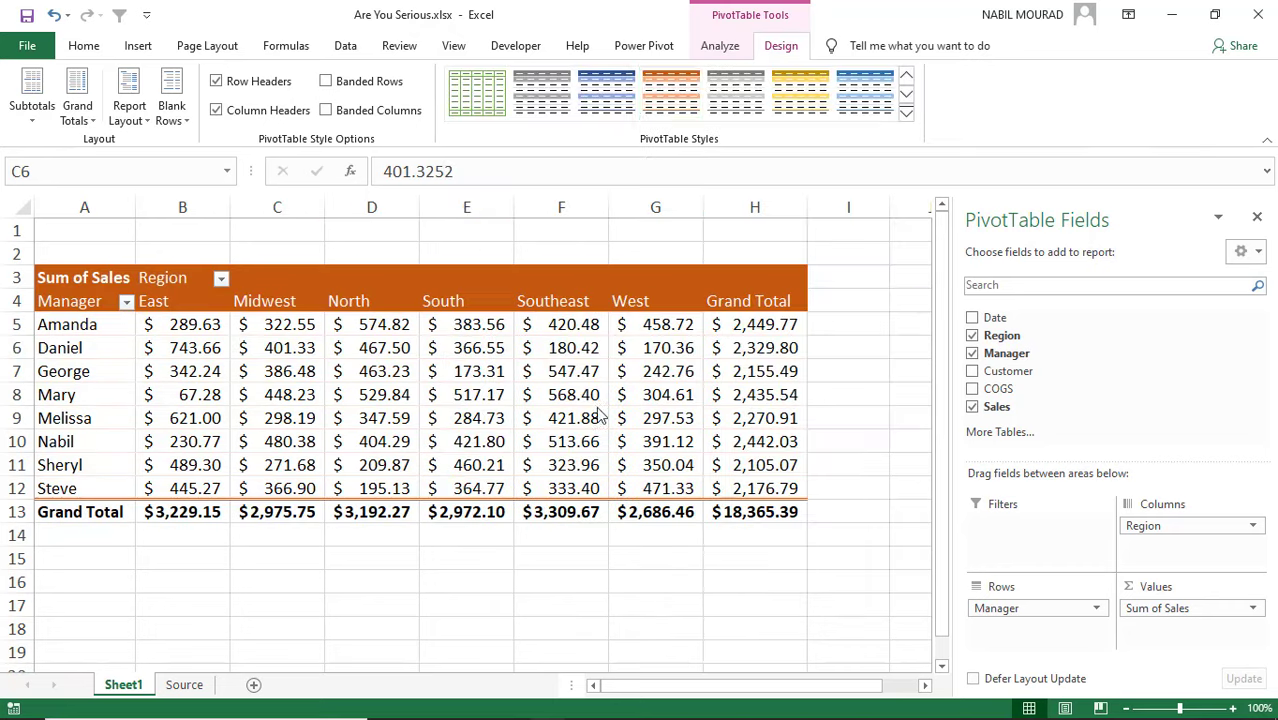
Select the entire PivotTable and copy it
mouse_move(427, 395)
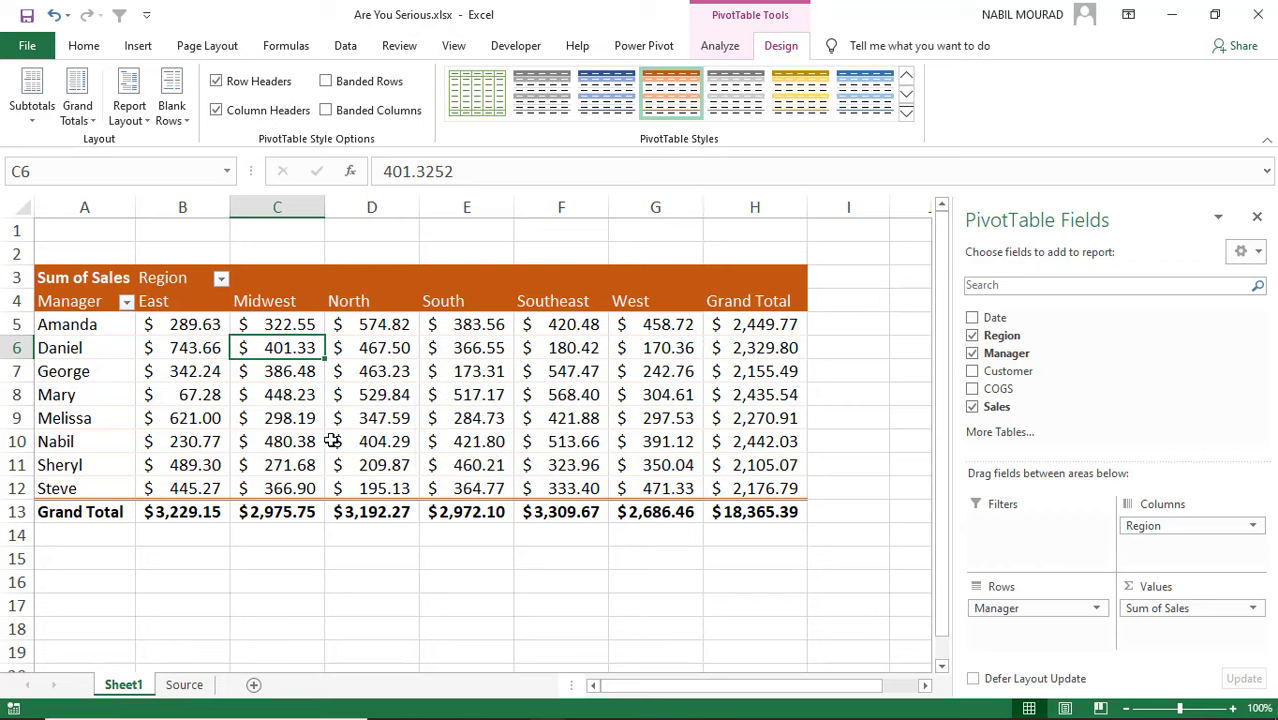
mouse_move(419, 359)
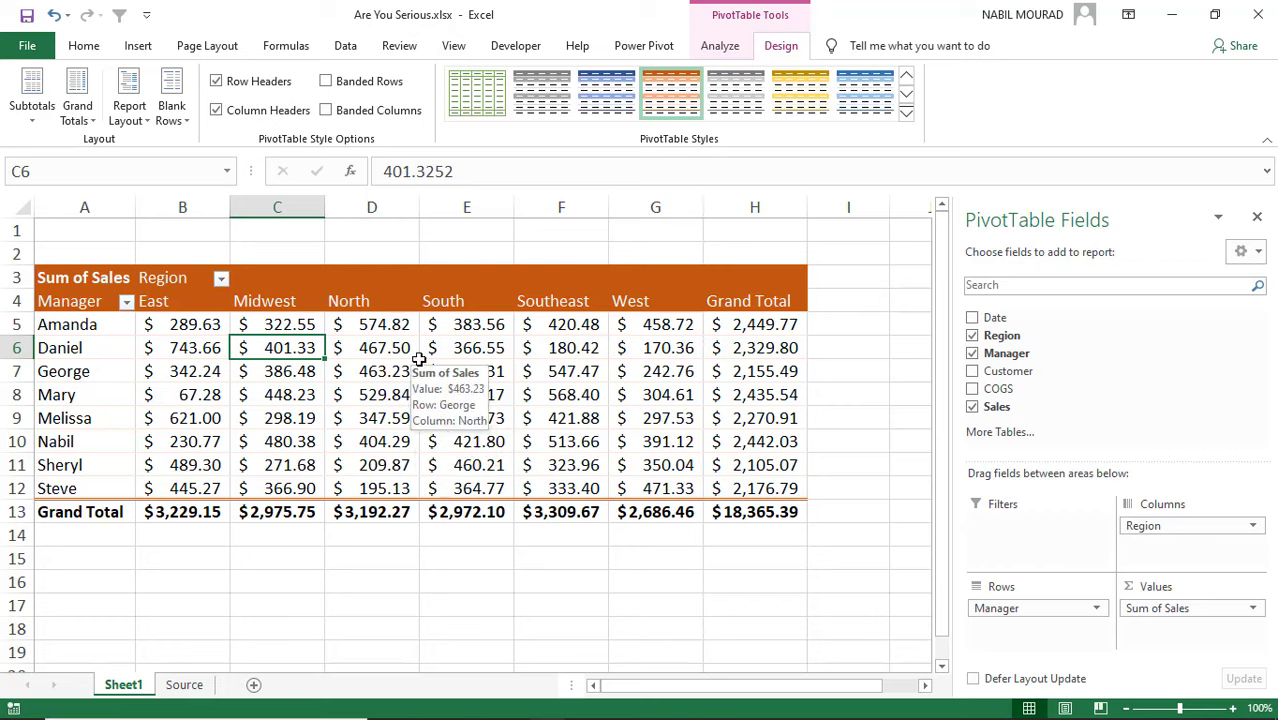
left_click(718, 47)
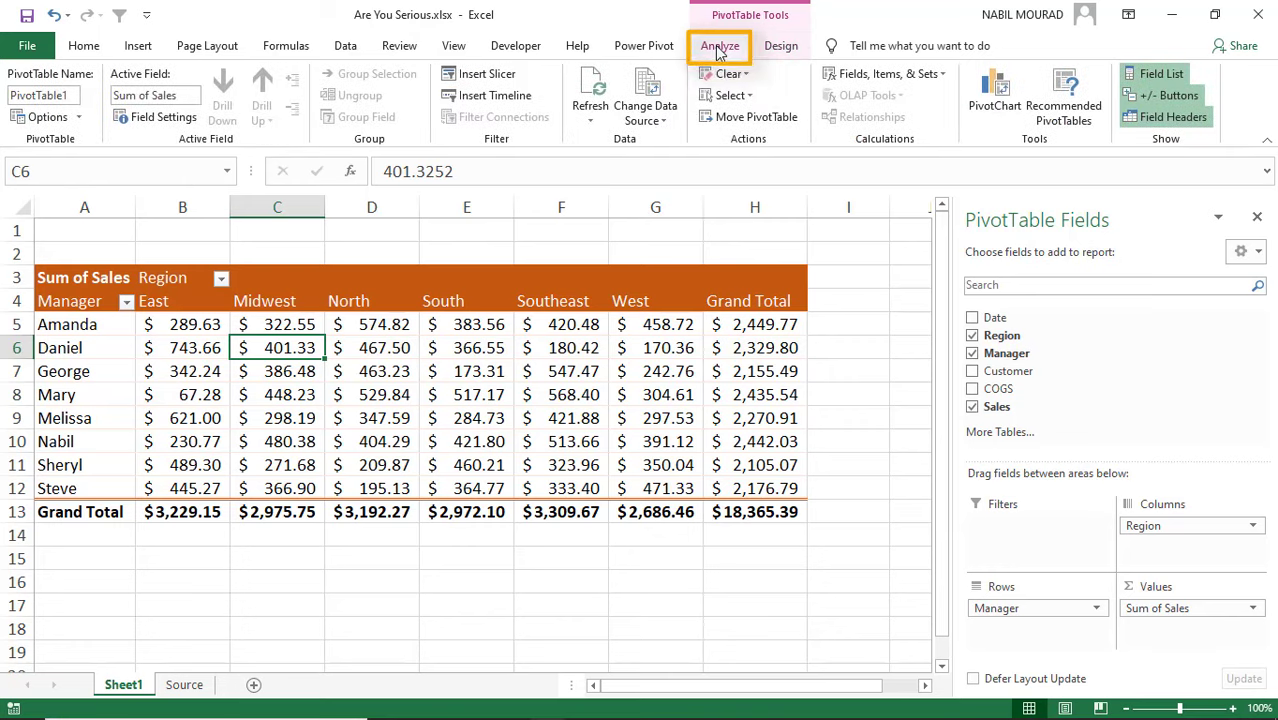
left_click(730, 96)
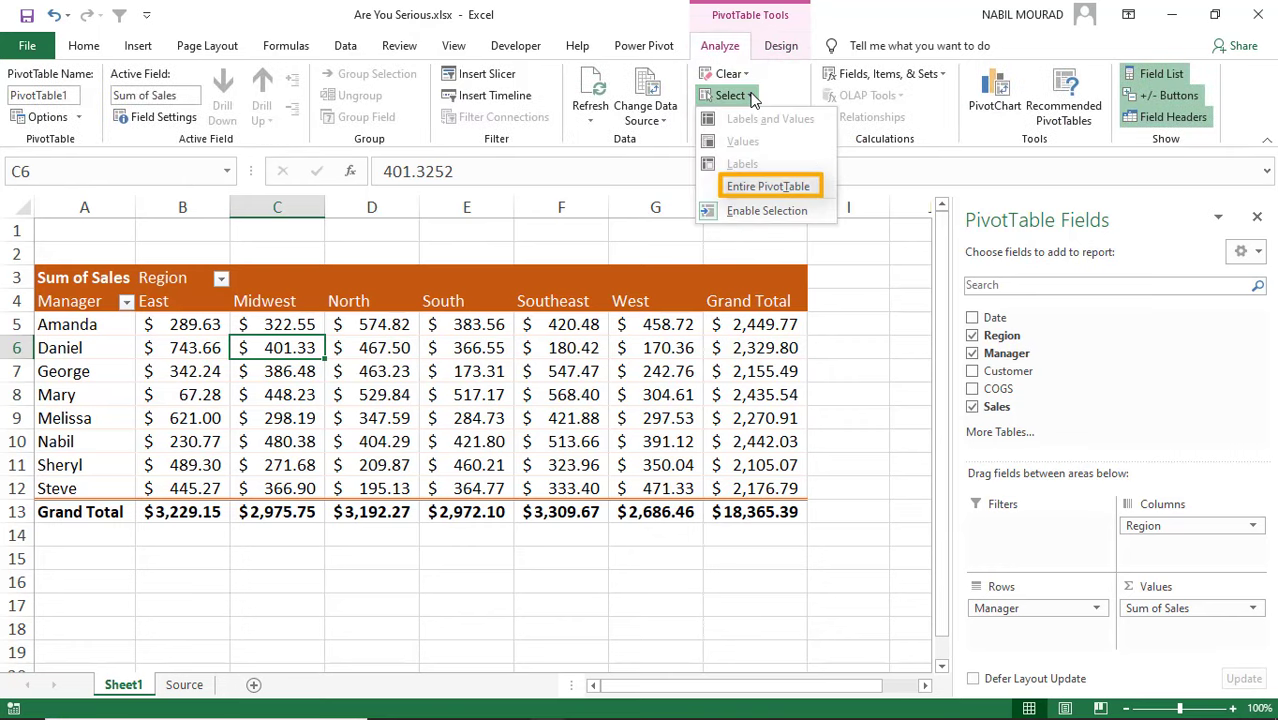
left_click(765, 187)
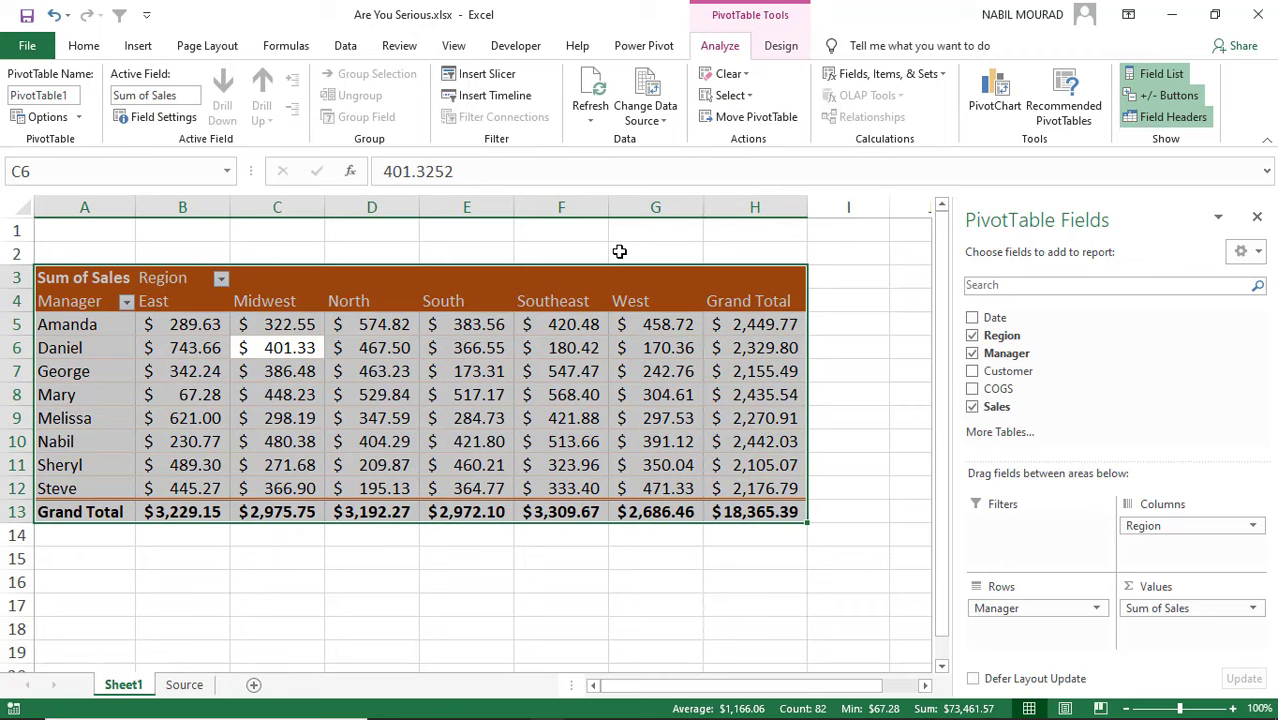
key("ctrl+c")
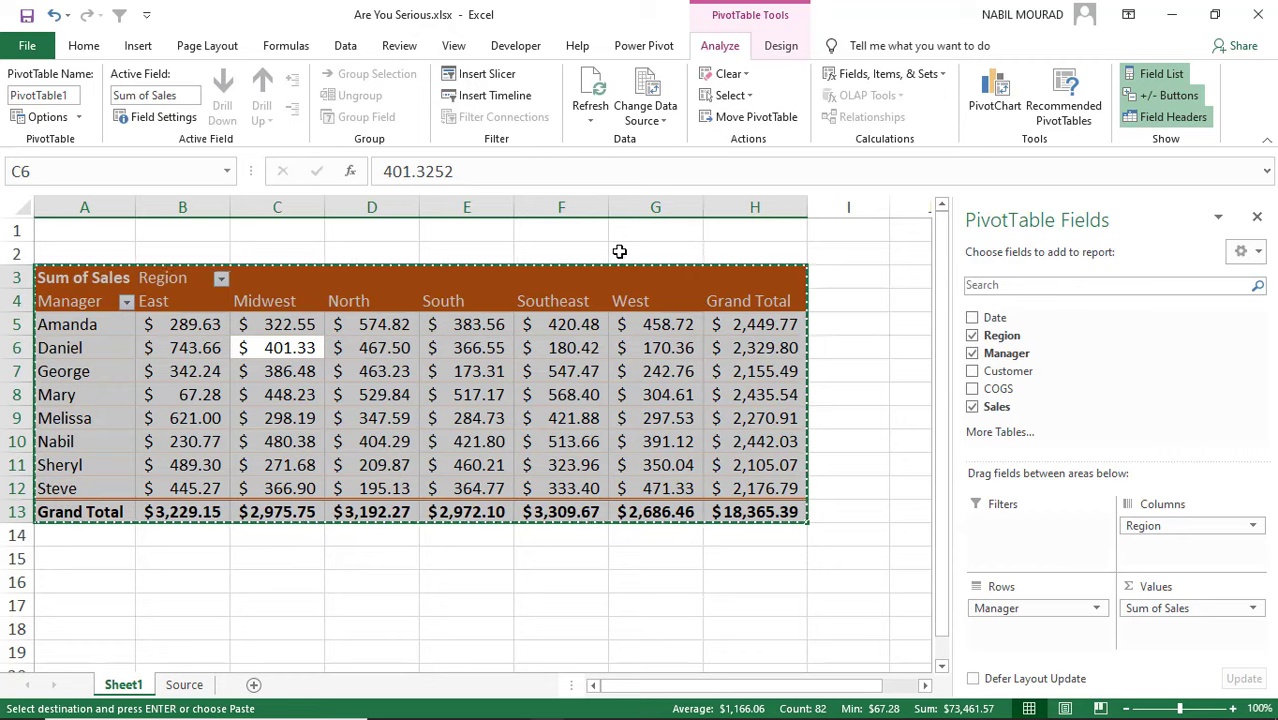
Switch to PowerPoint, paste the PivotTable onto the blank slide as an embedded object, and reposition it slightly above the slide's middle
key("alt+Tab")
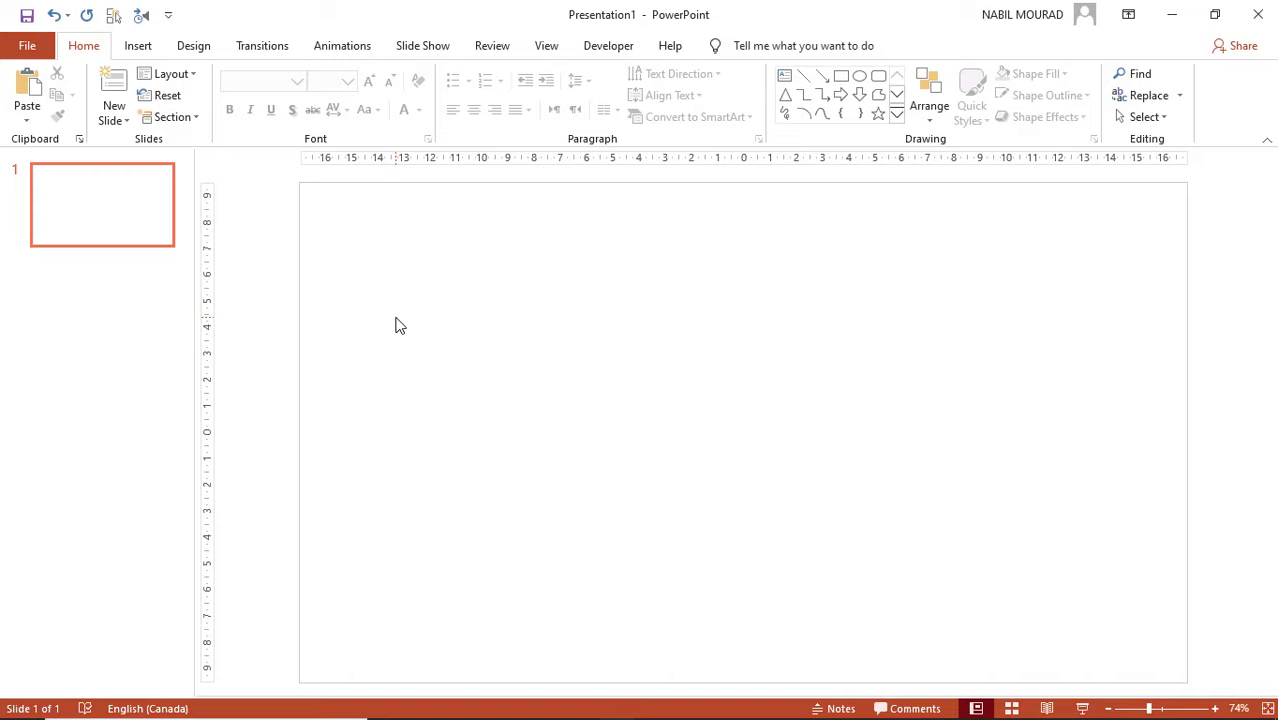
key("ctrl+v")
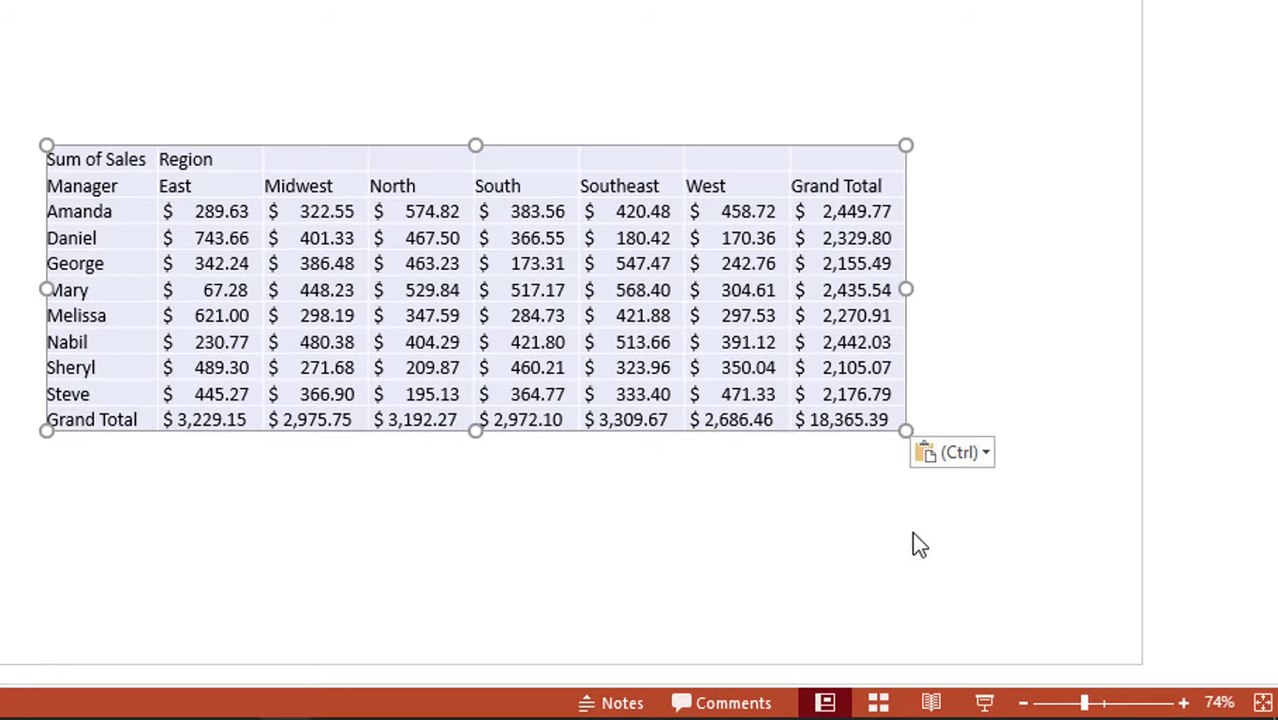
left_click(966, 455)
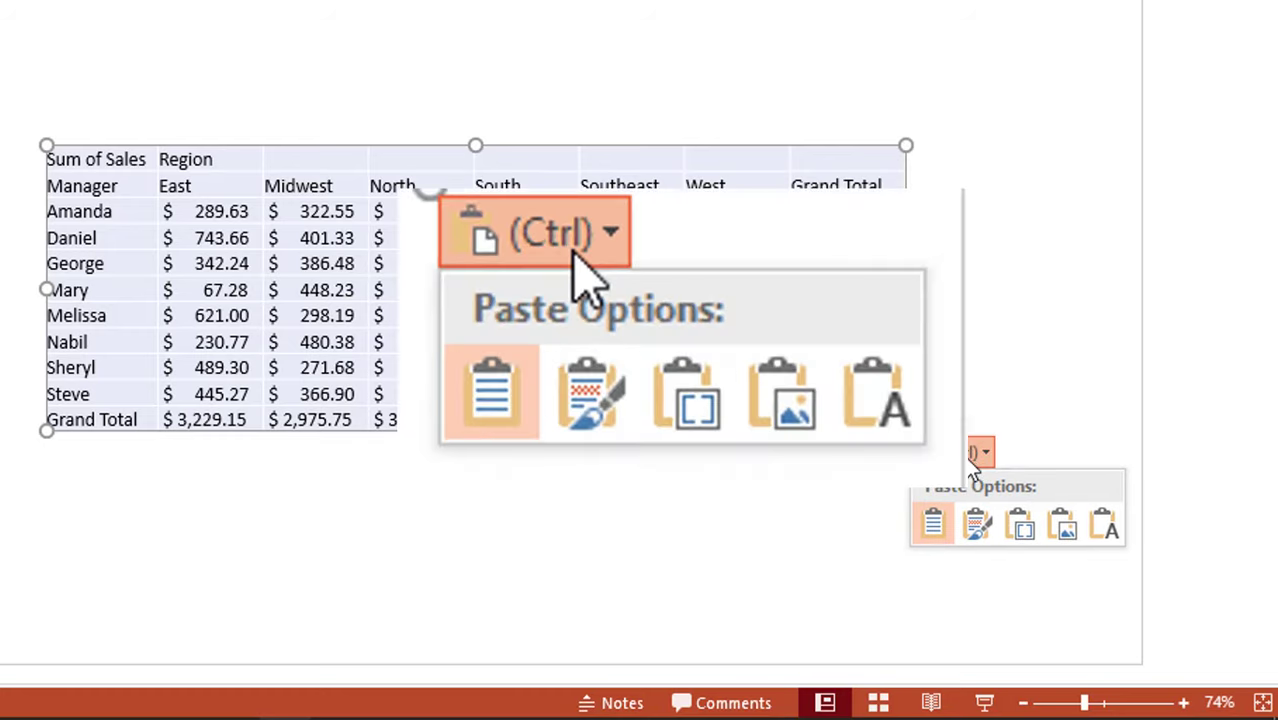
left_click(1018, 540)
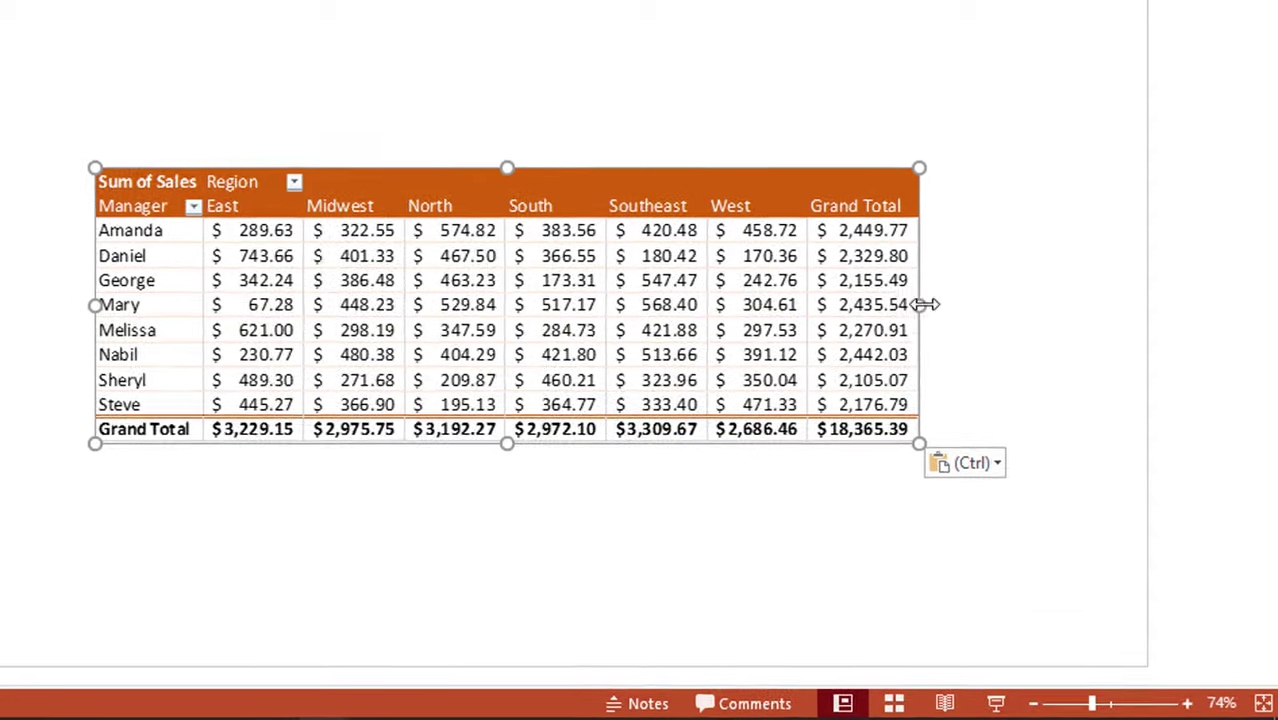
left_click_drag(903, 290, 804, 196)
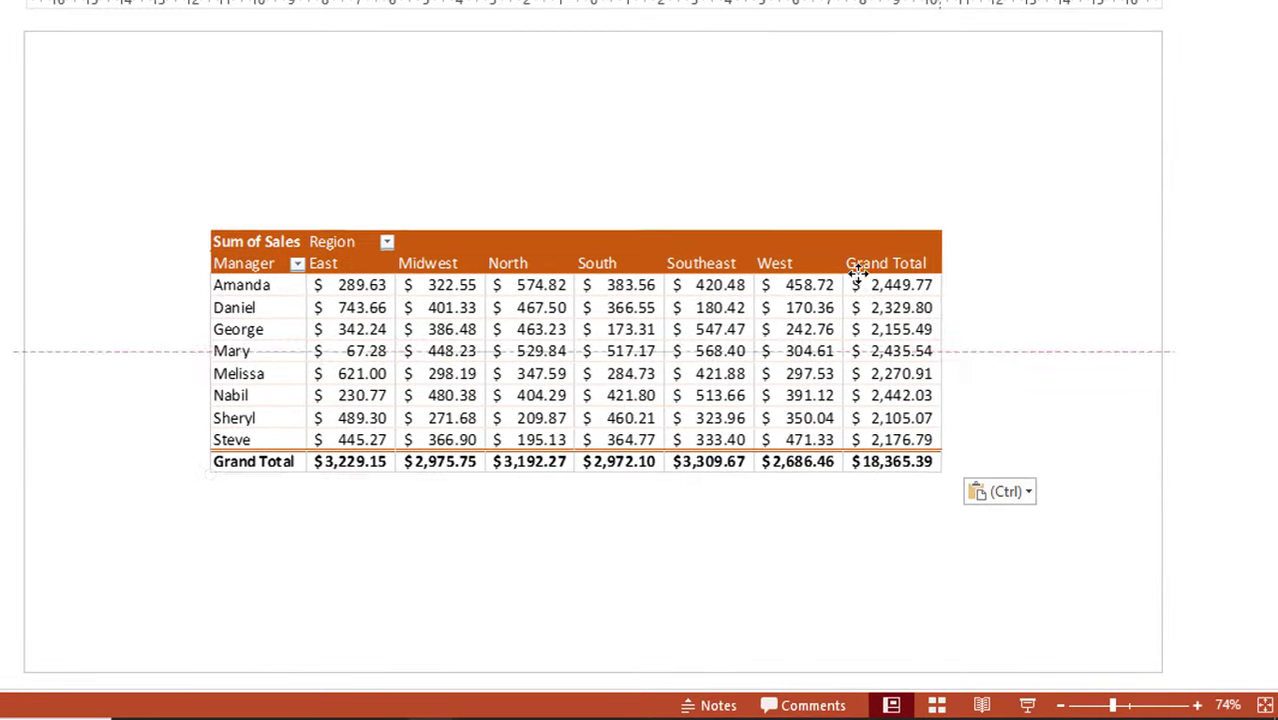
left_click_drag(858, 272, 905, 278)
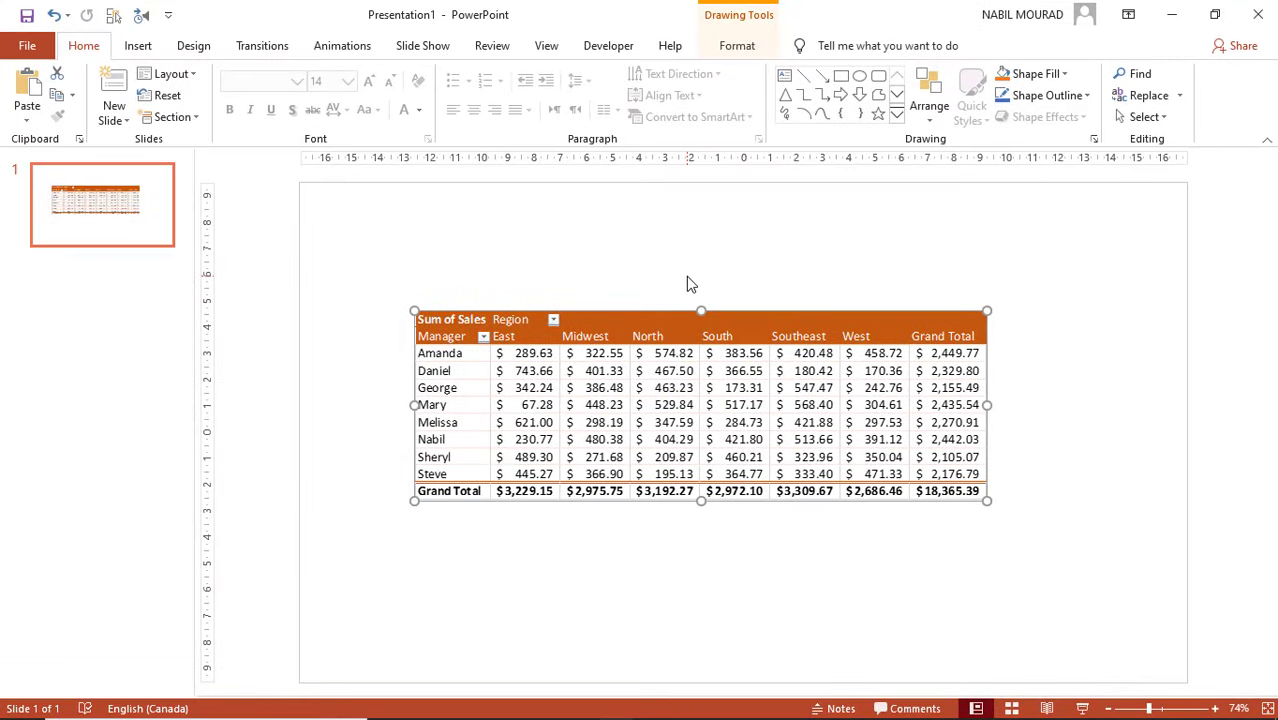
Switch back to Excel and close the Are You Serious.xlsx workbook without saving the changes
key("alt+Tab")
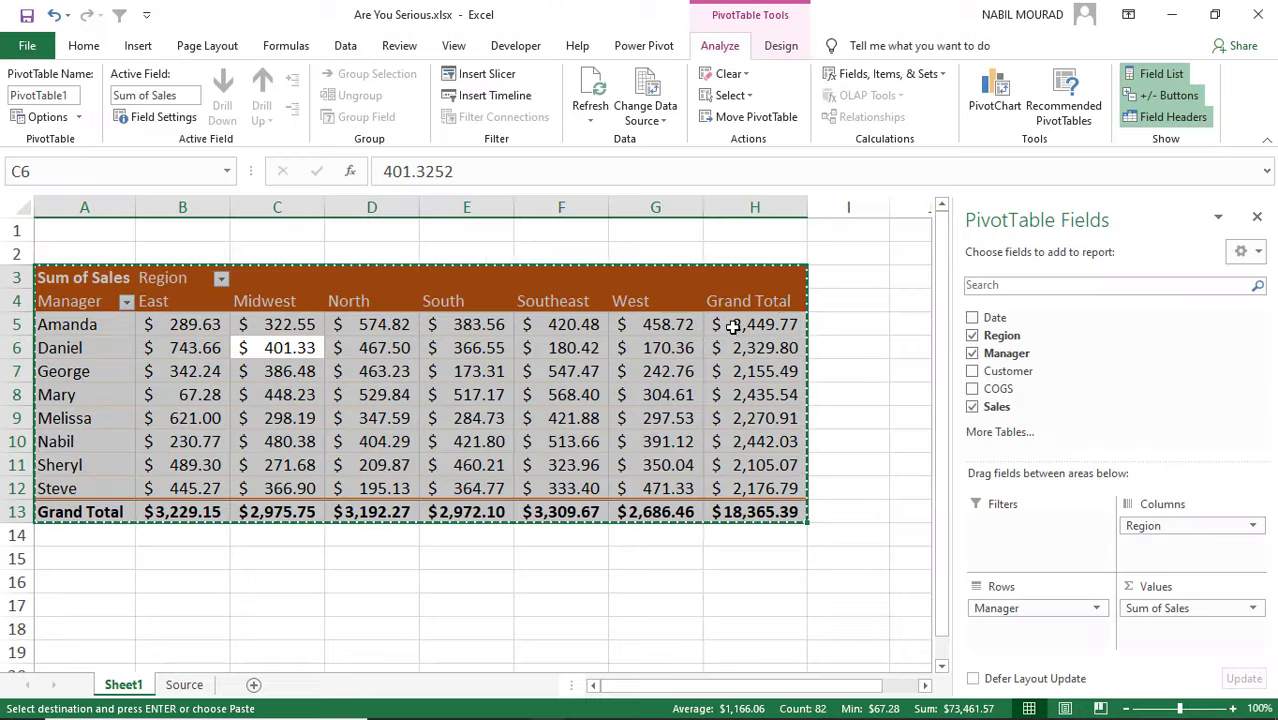
left_click(1260, 18)
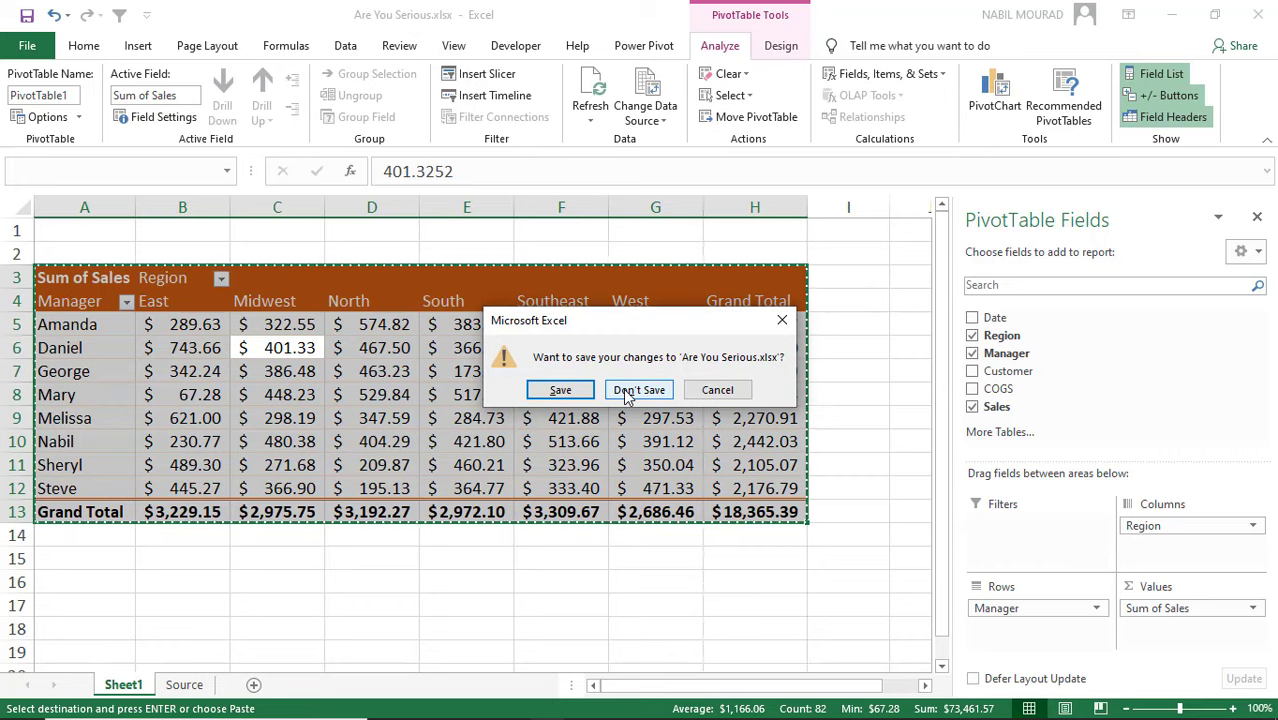
left_click(627, 392)
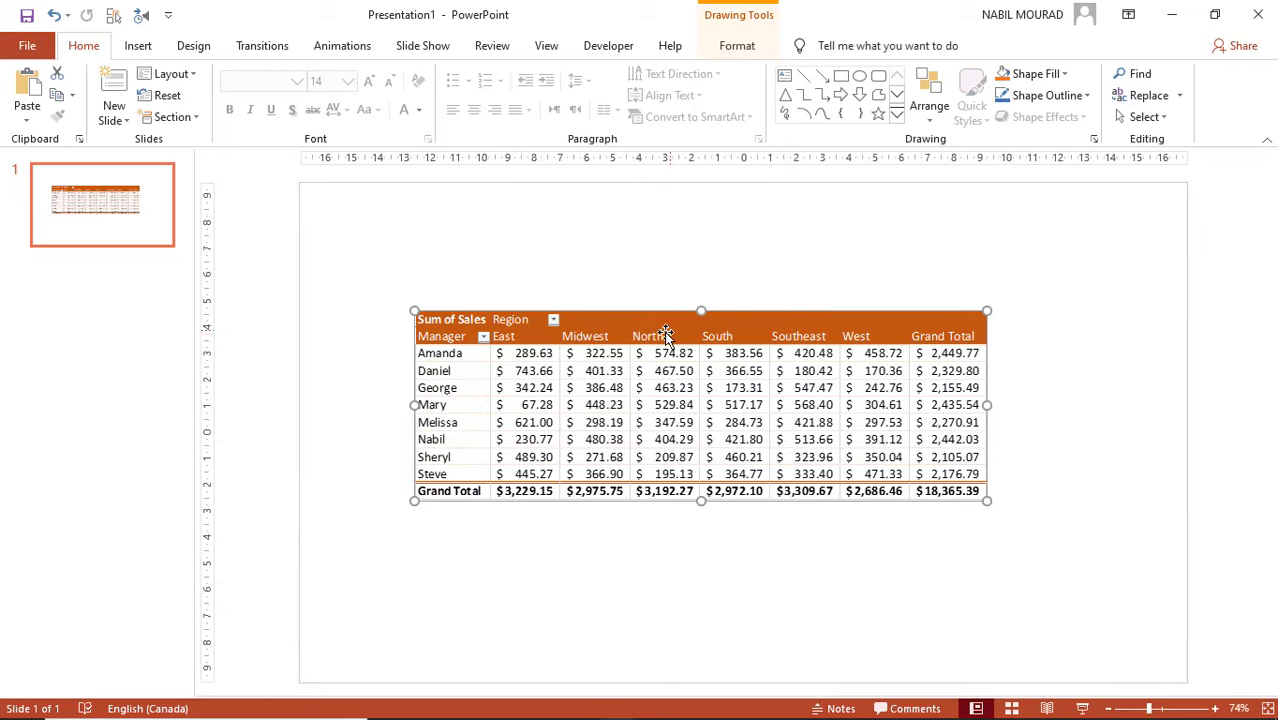
Open the embedded PivotTable for editing on the slide and hide its field list
double_click(758, 320)
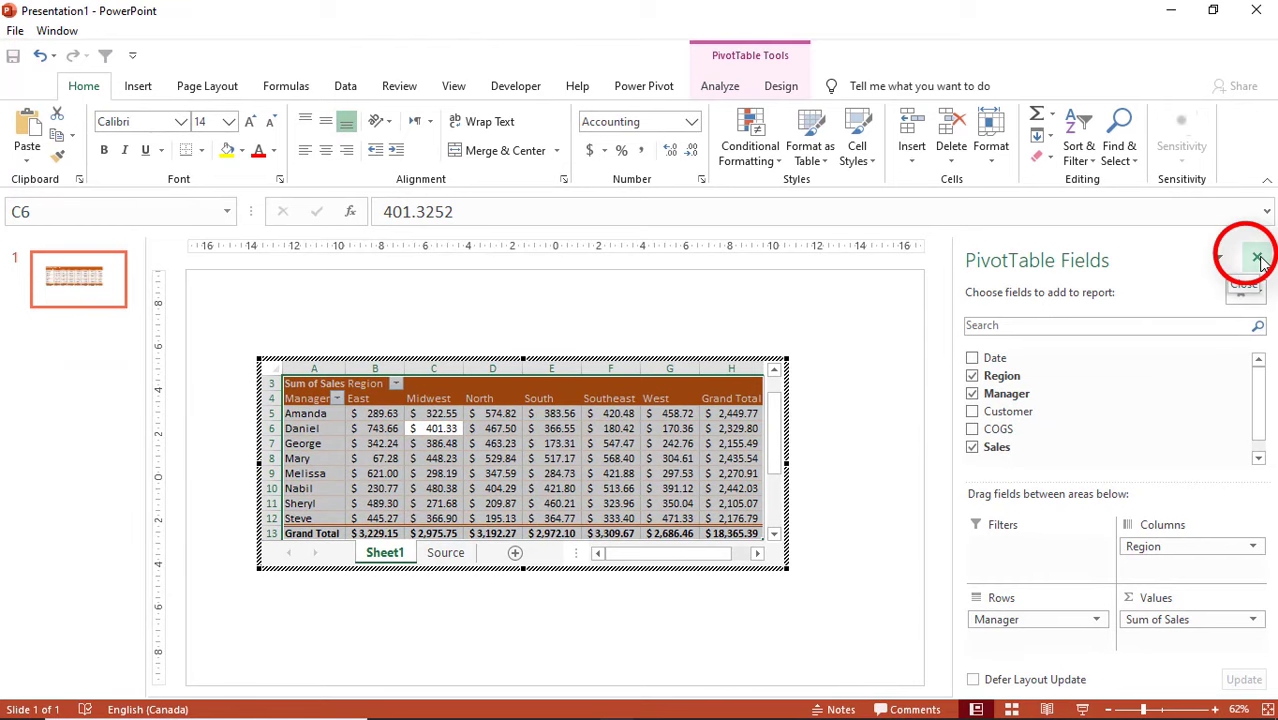
left_click(1259, 259)
left_click(624, 430)
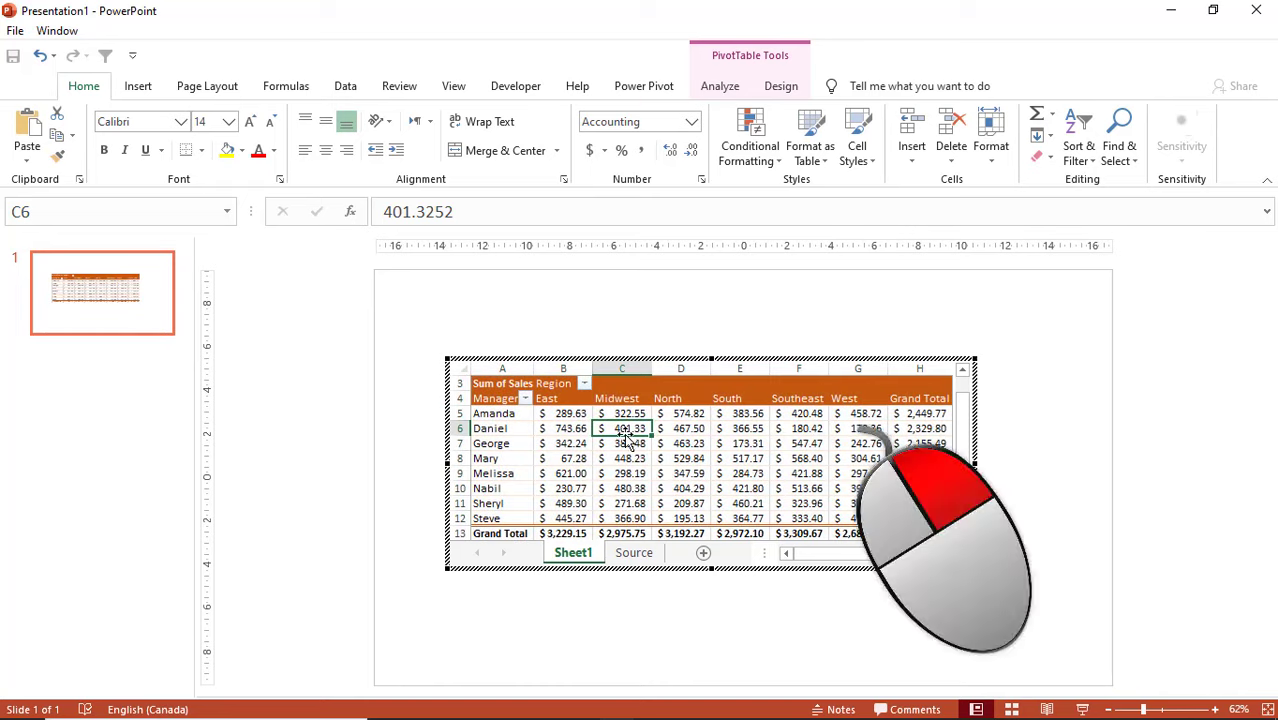
Show the PivotTable's field list again and remove the Region field from the Columns area
right_click(625, 436)
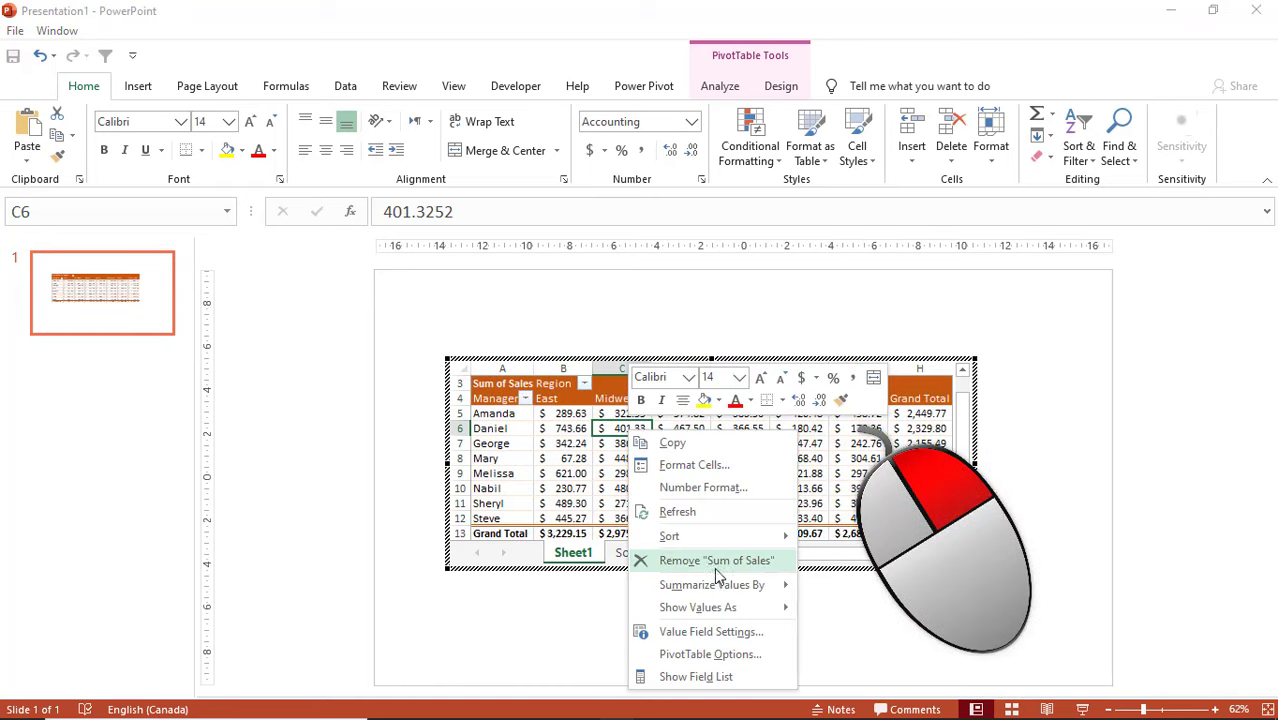
left_click(700, 677)
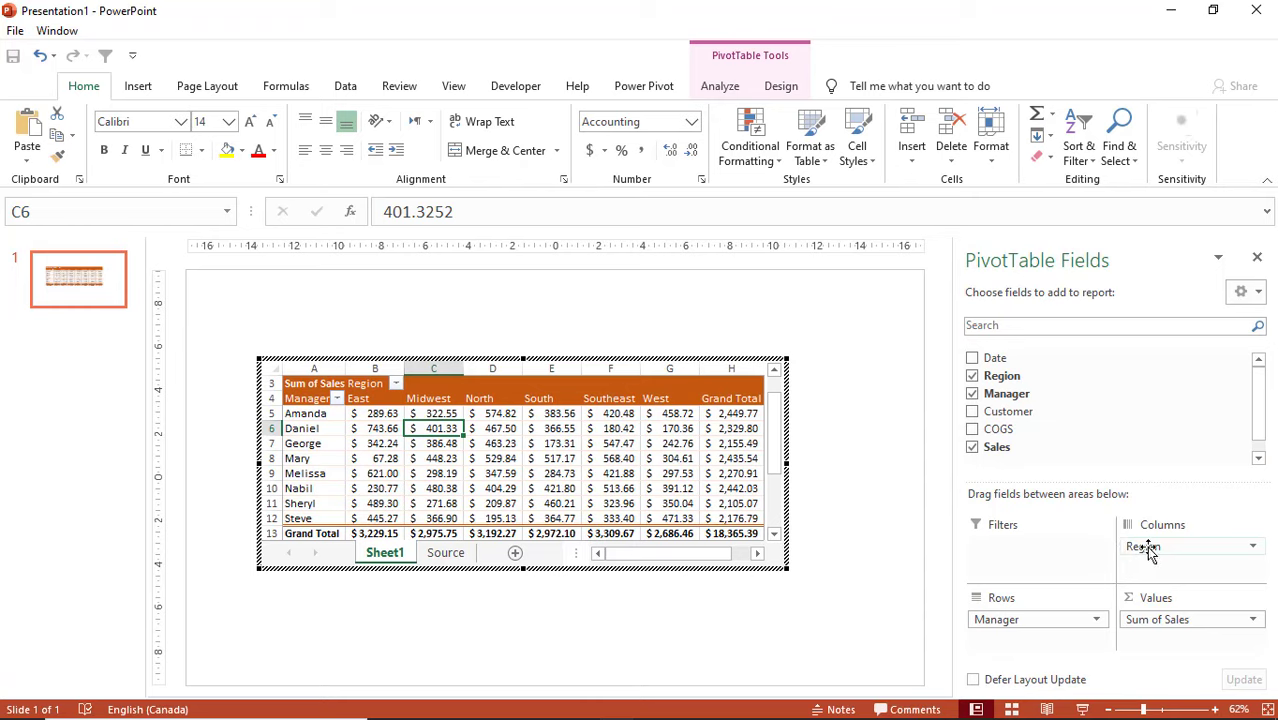
left_click_drag(1146, 546, 1140, 430)
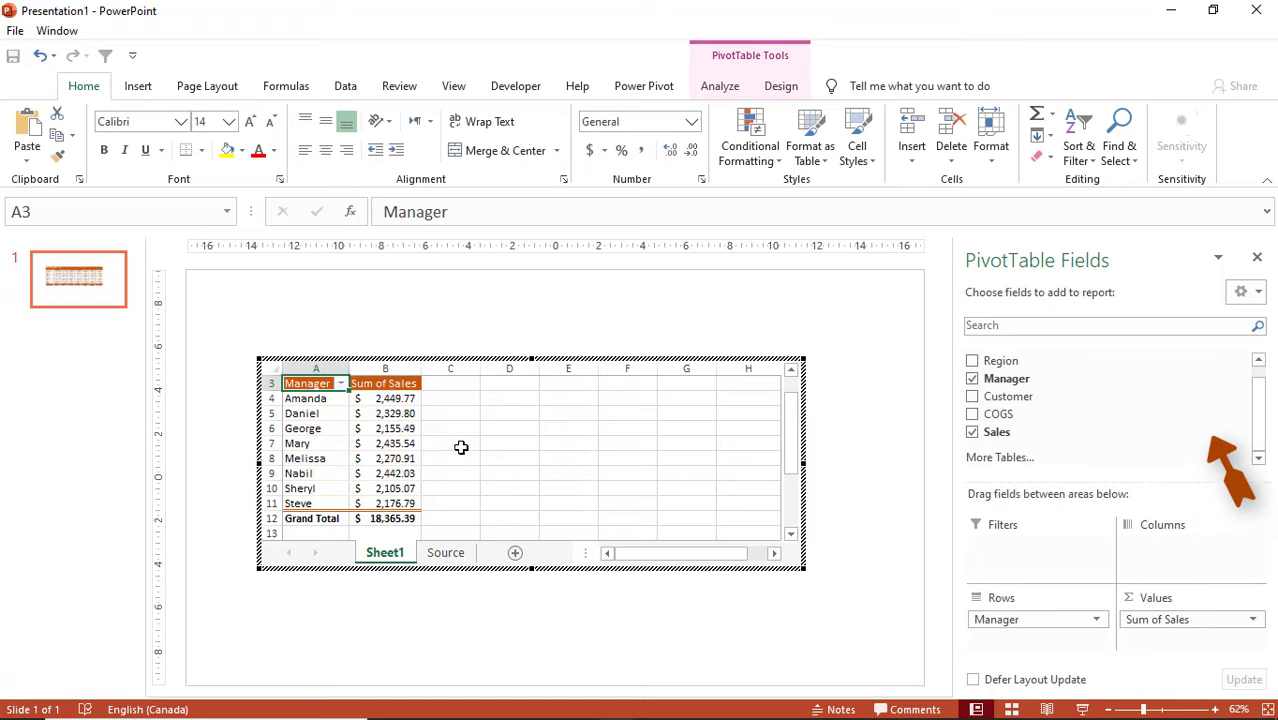
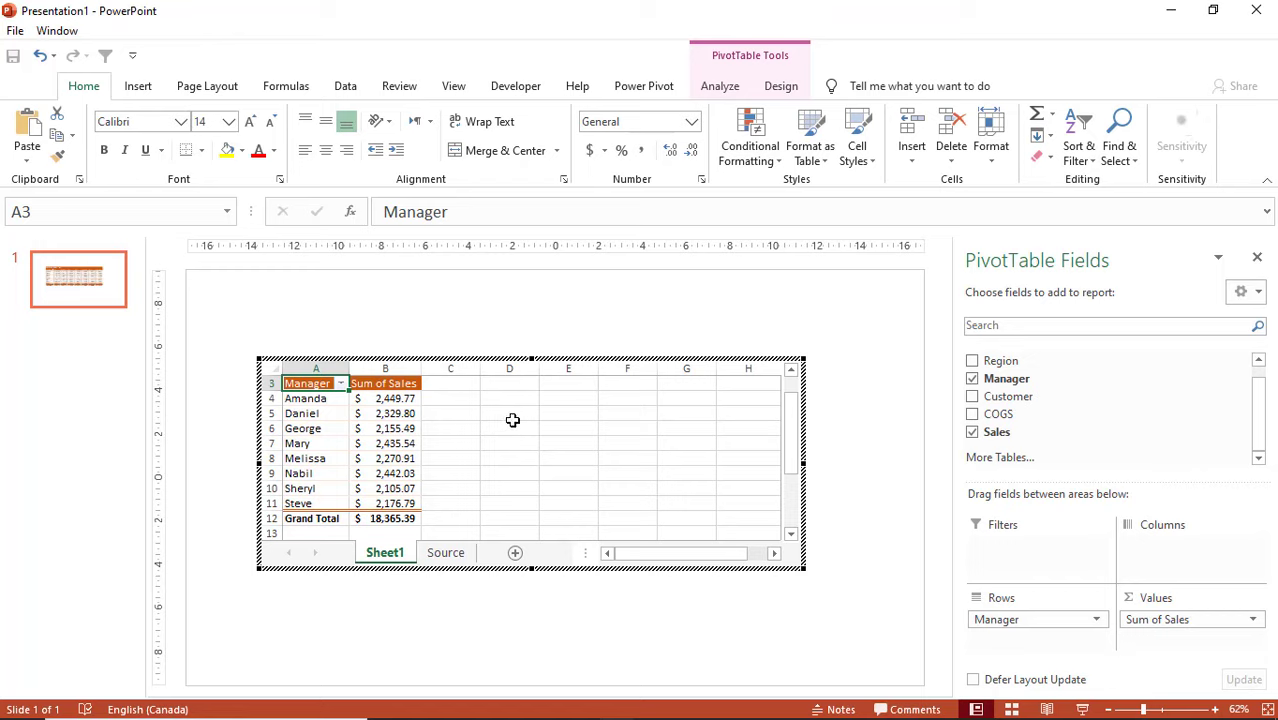
Insert a Region slicer for the PivotTable and arrange its buttons in 2 columns
left_click(395, 399)
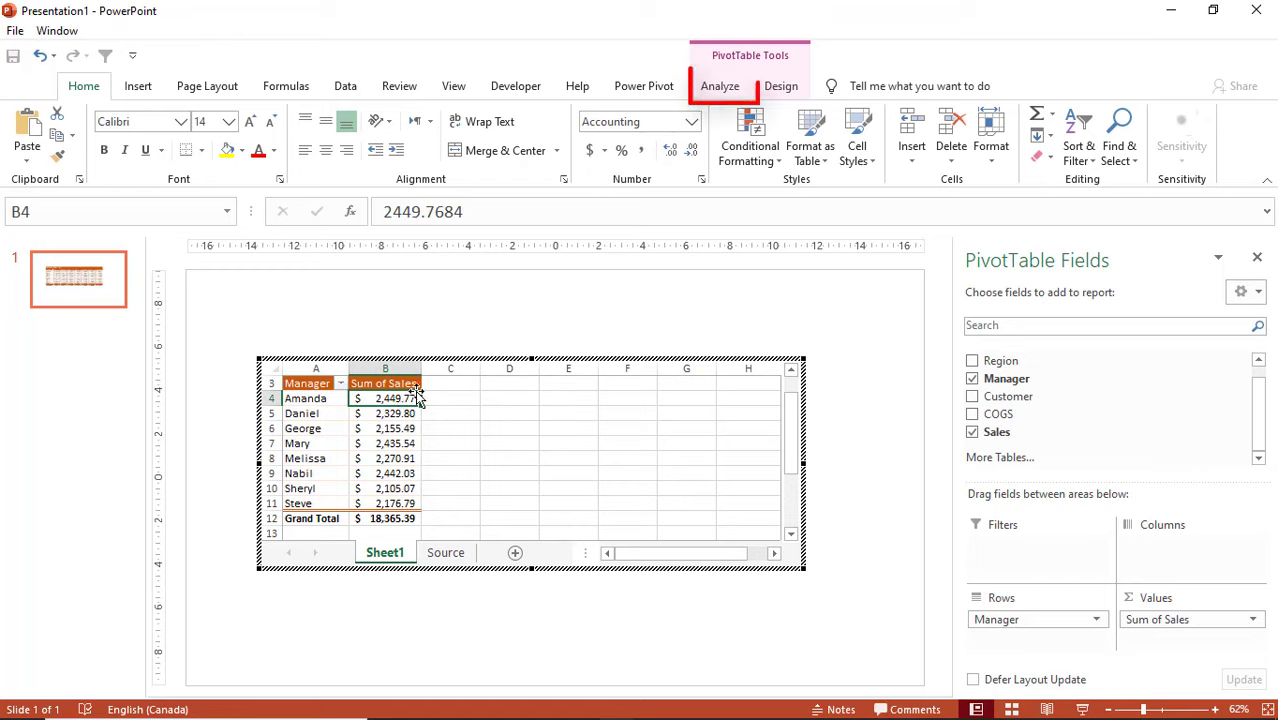
left_click(719, 89)
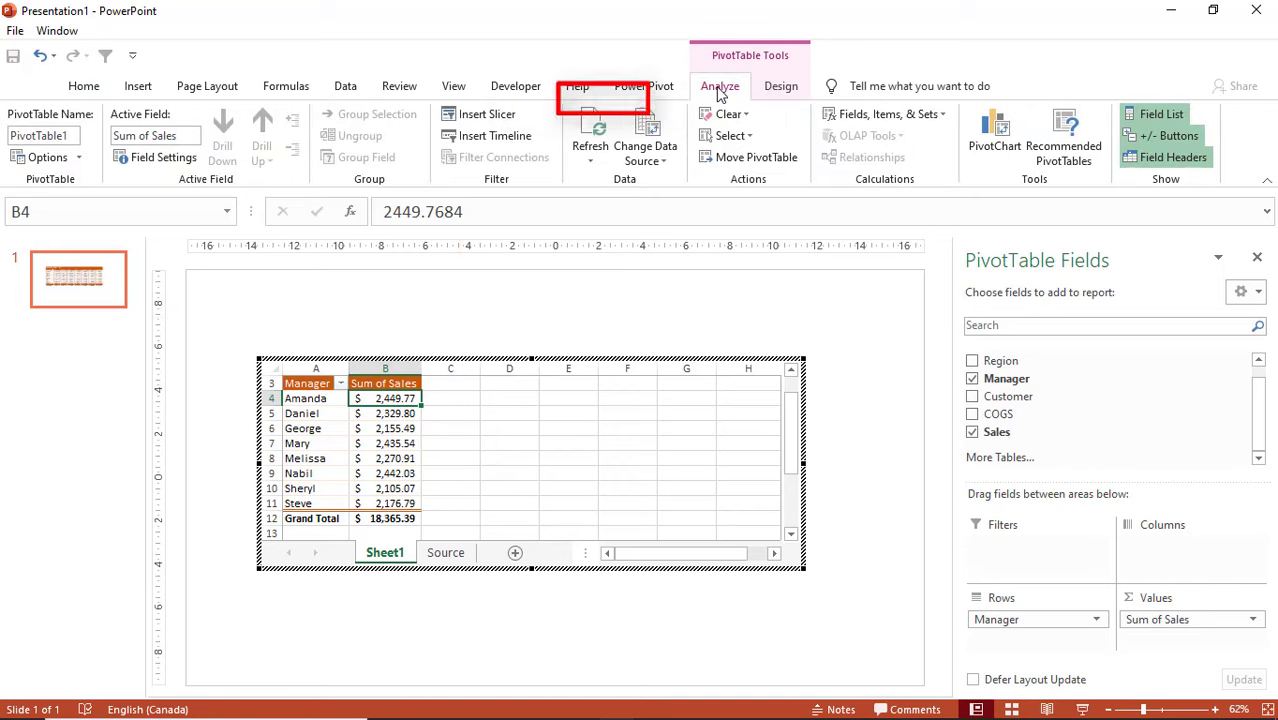
left_click(496, 118)
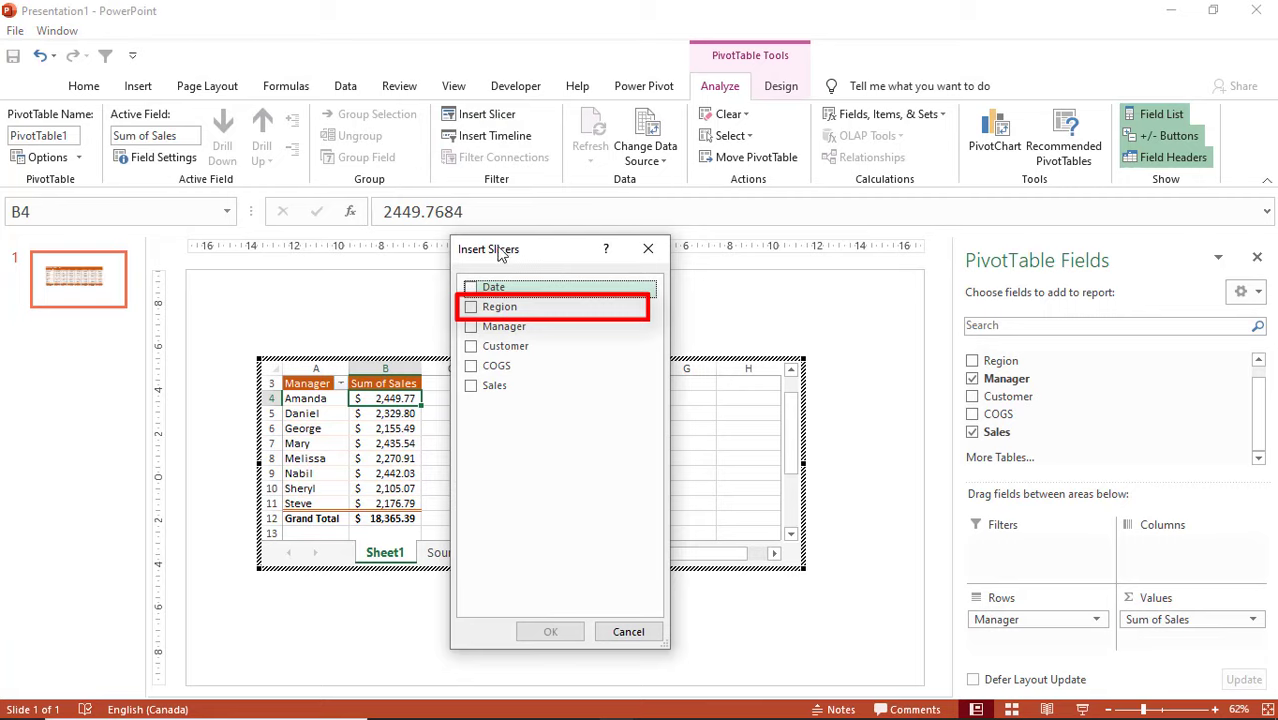
left_click(471, 311)
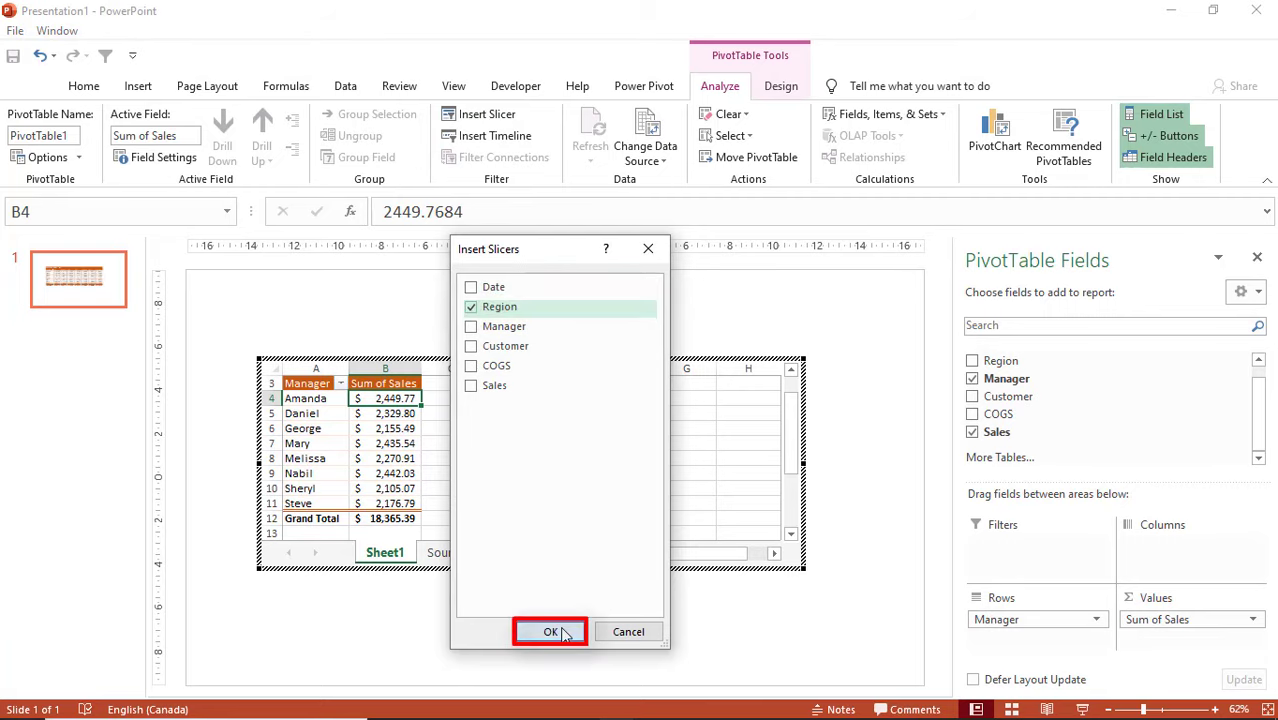
left_click(563, 632)
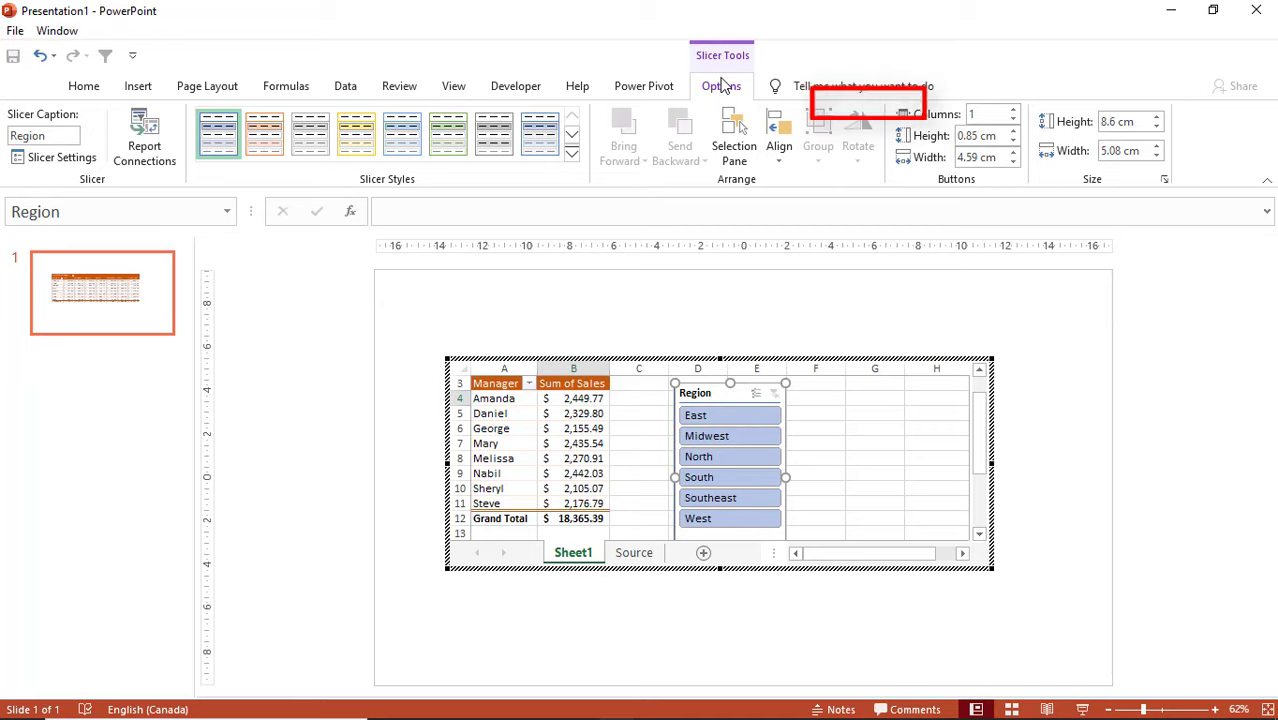
left_click(1014, 112)
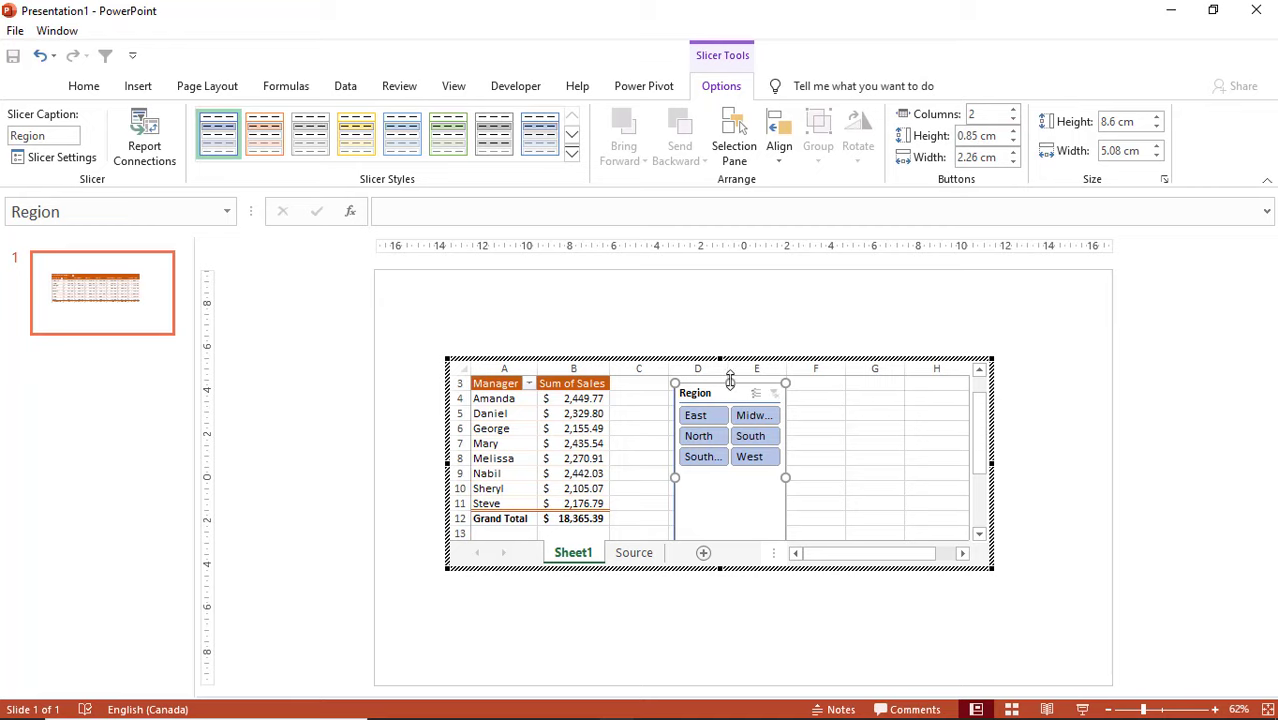
Move the Region slicer close beside the PivotTable, shorten it to about 4.27 cm high, and apply the dark orange slicer style
left_click_drag(730, 383, 682, 401)
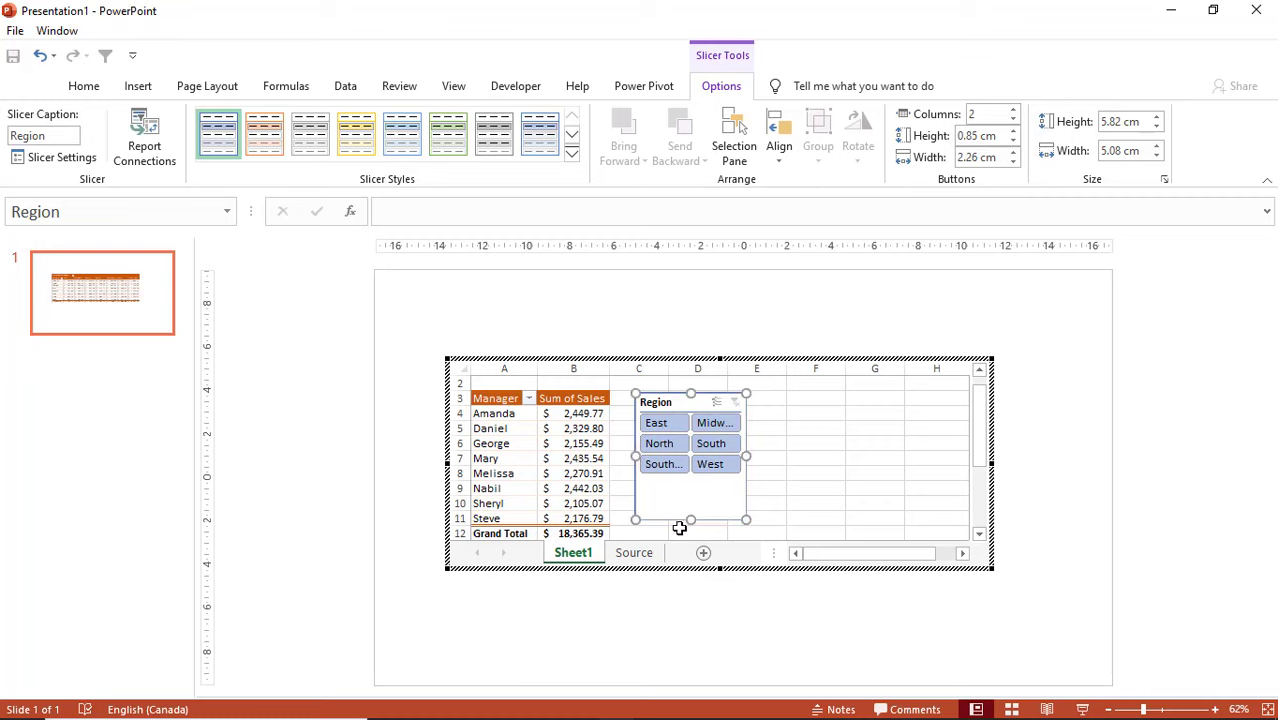
left_click_drag(690, 519, 690, 487)
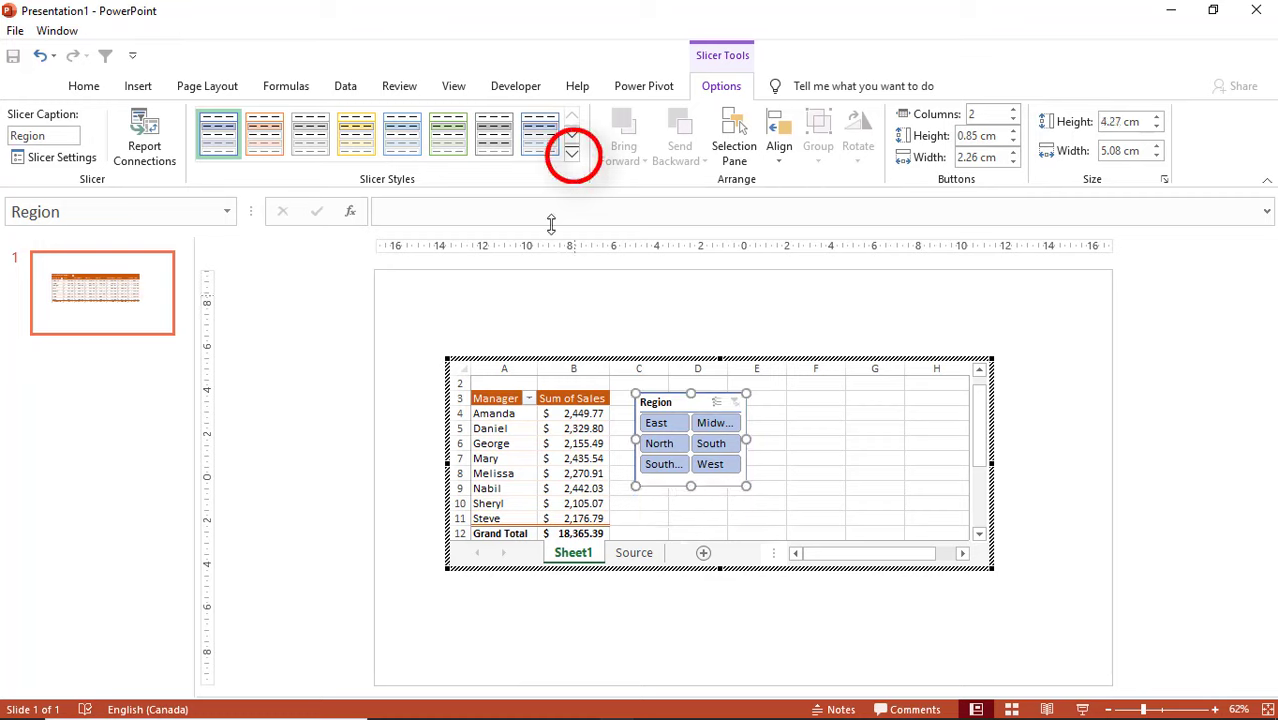
left_click(573, 158)
left_click(276, 226)
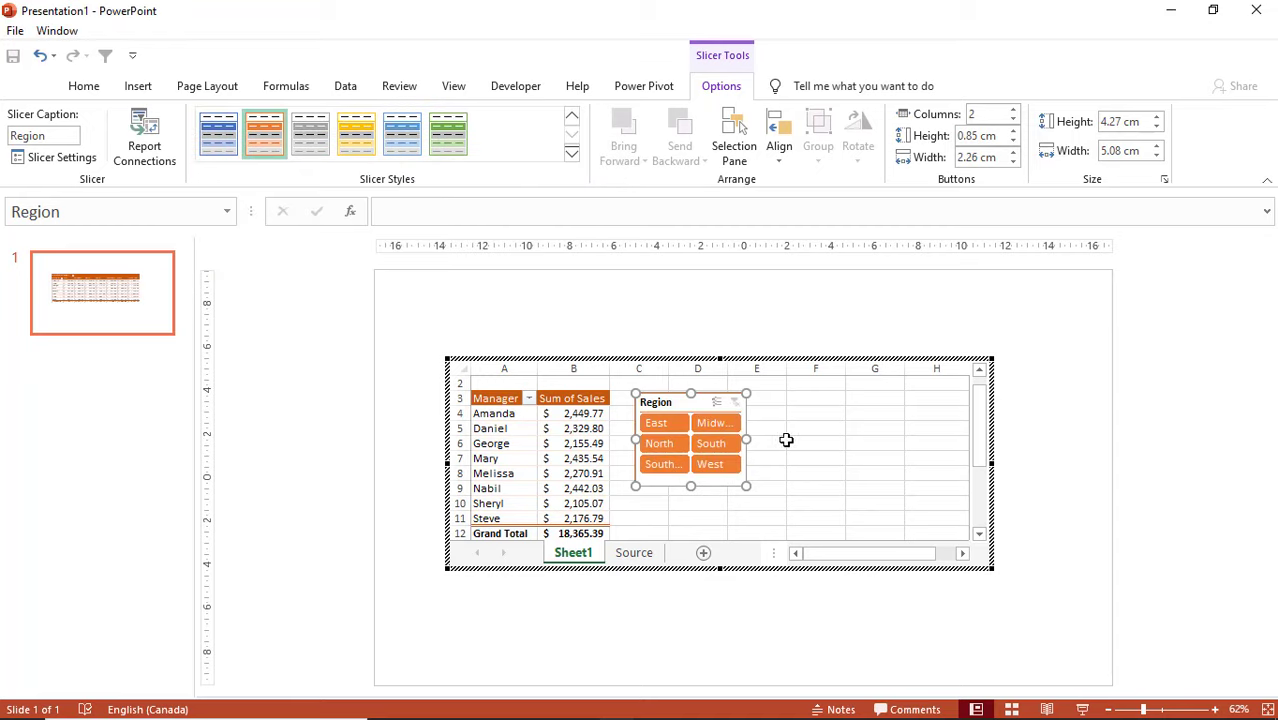
Hide the PivotTable's field list and insert a Clustered Column PivotChart based on the PivotTable
left_click(577, 424)
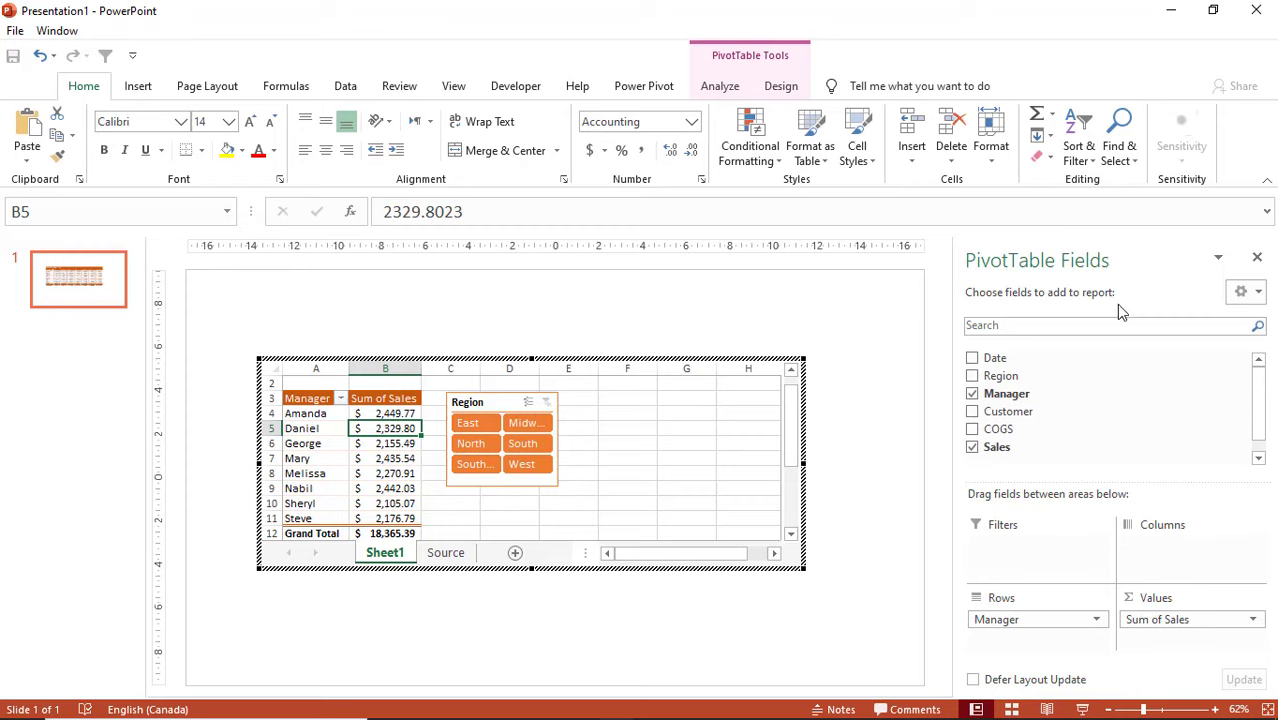
left_click(1257, 257)
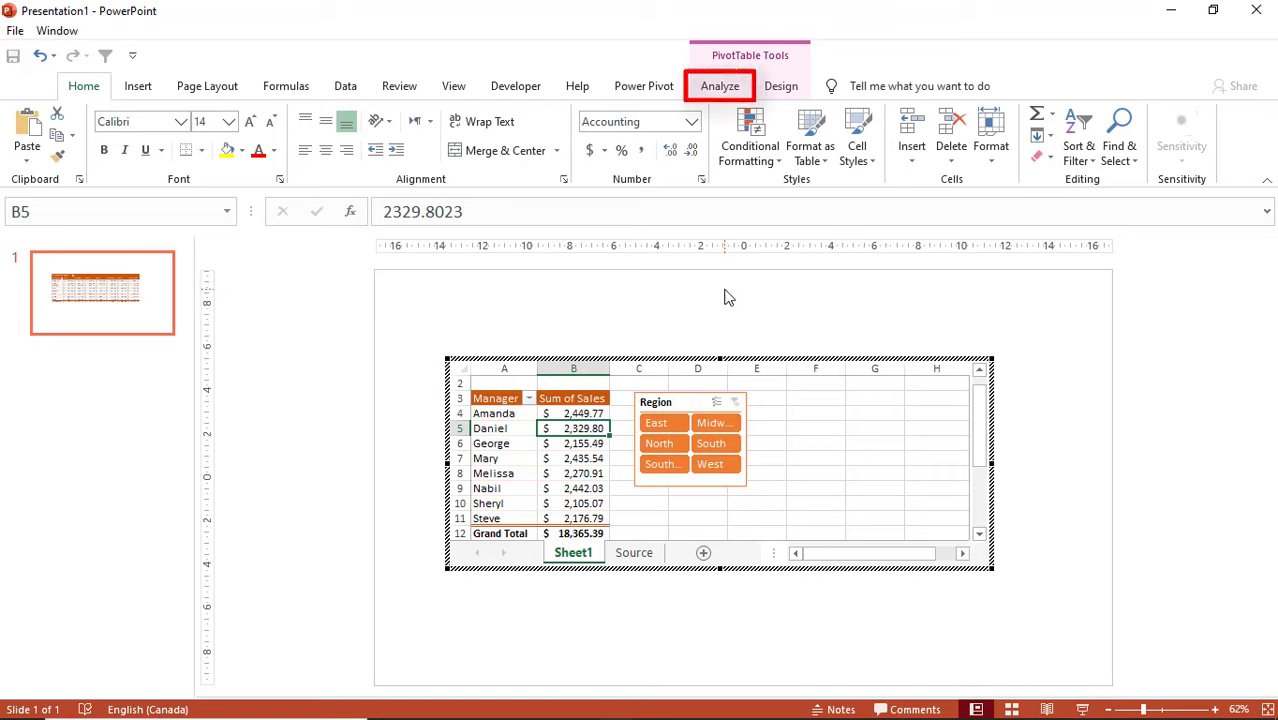
left_click(725, 88)
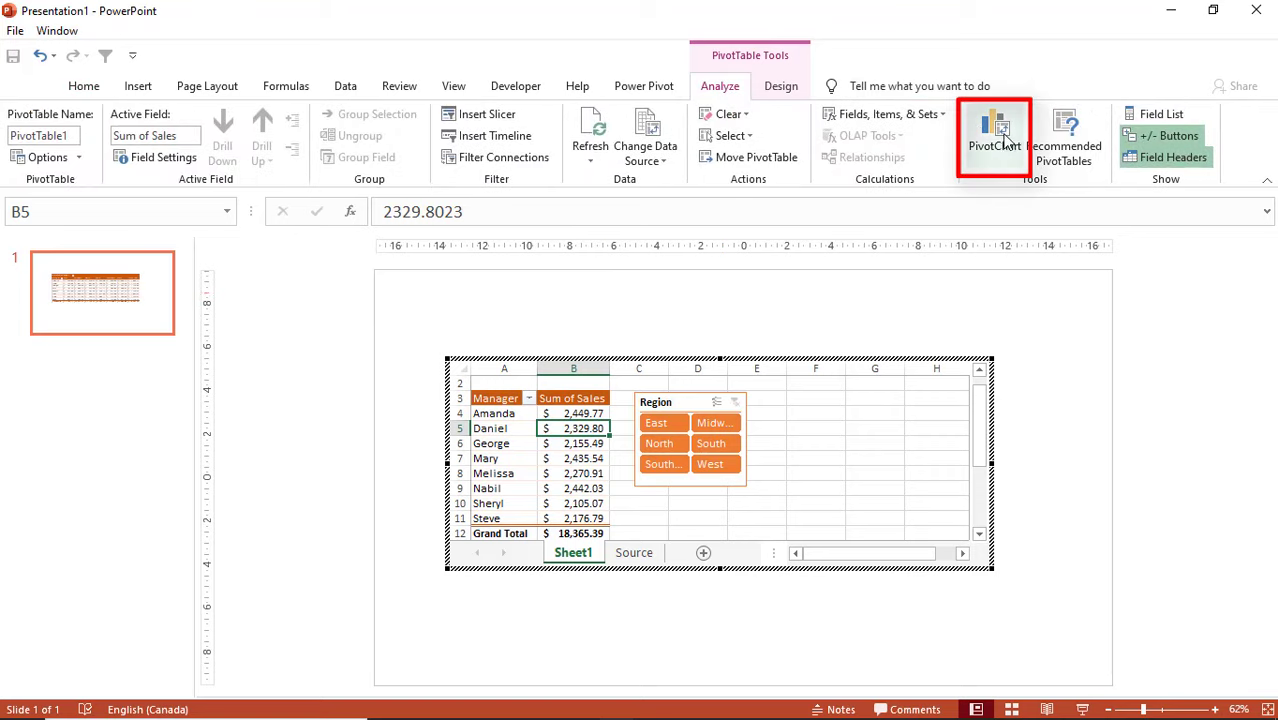
left_click(1001, 133)
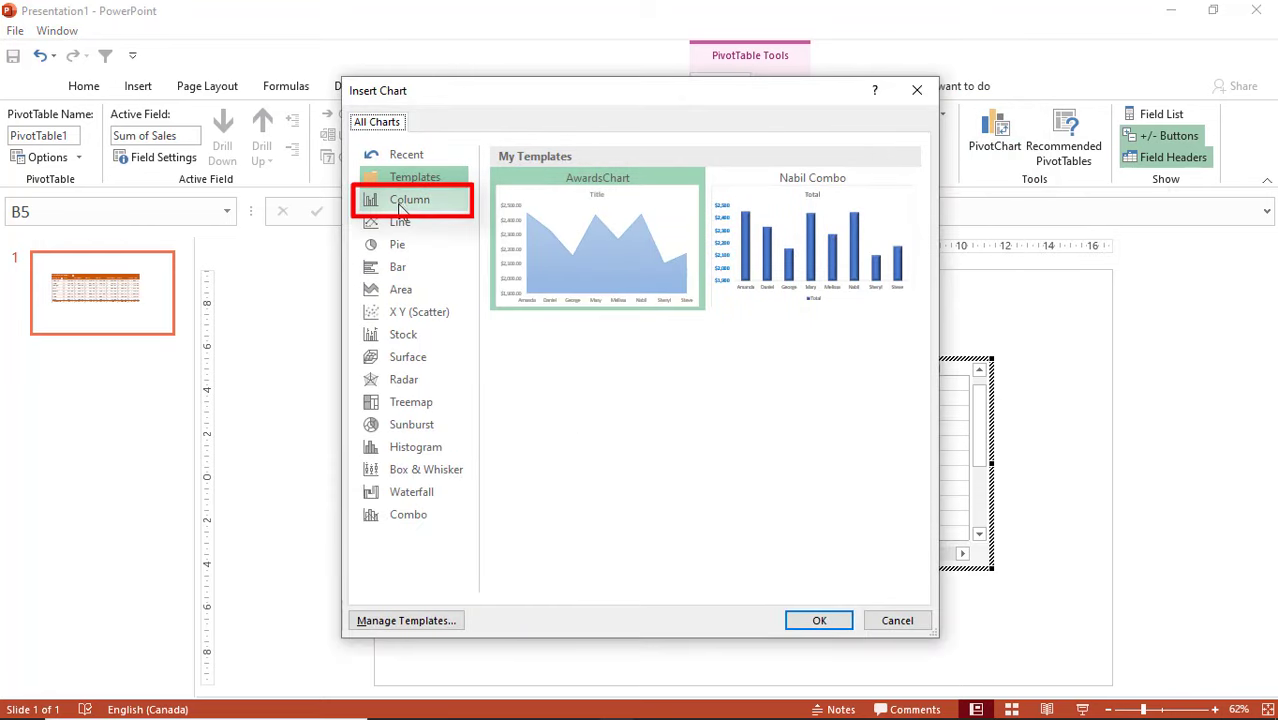
left_click(403, 207)
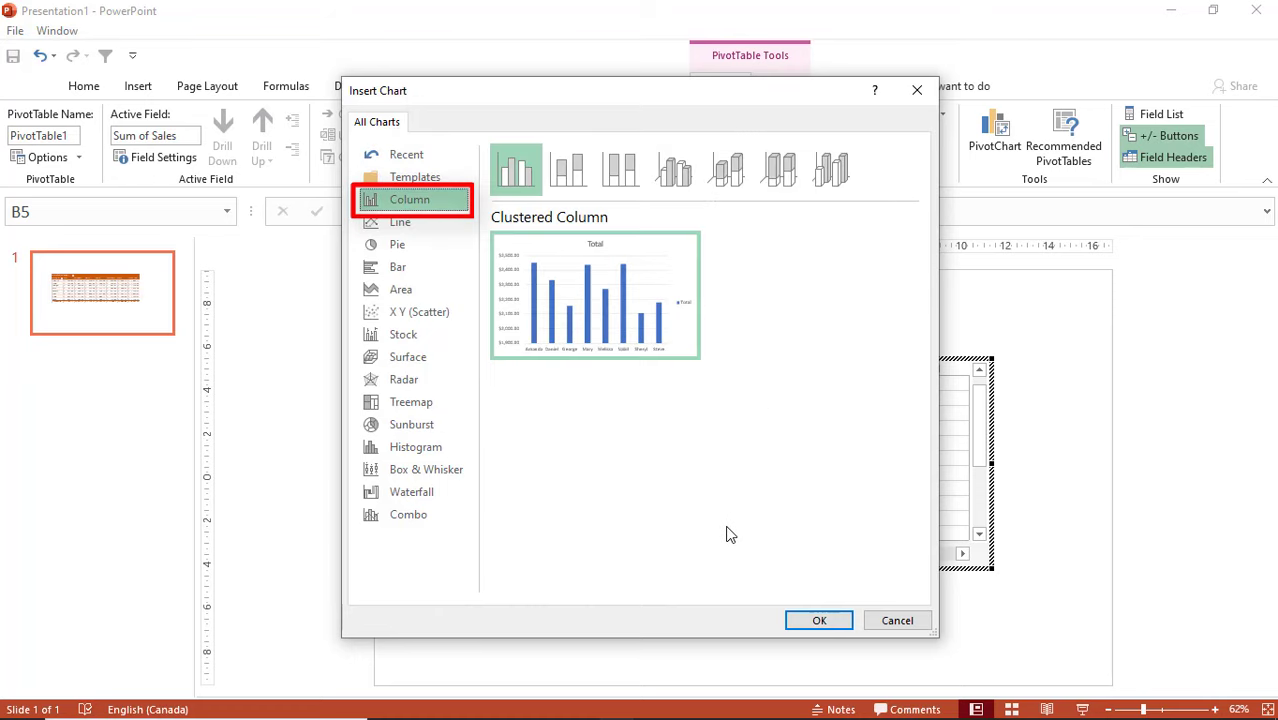
left_click(816, 621)
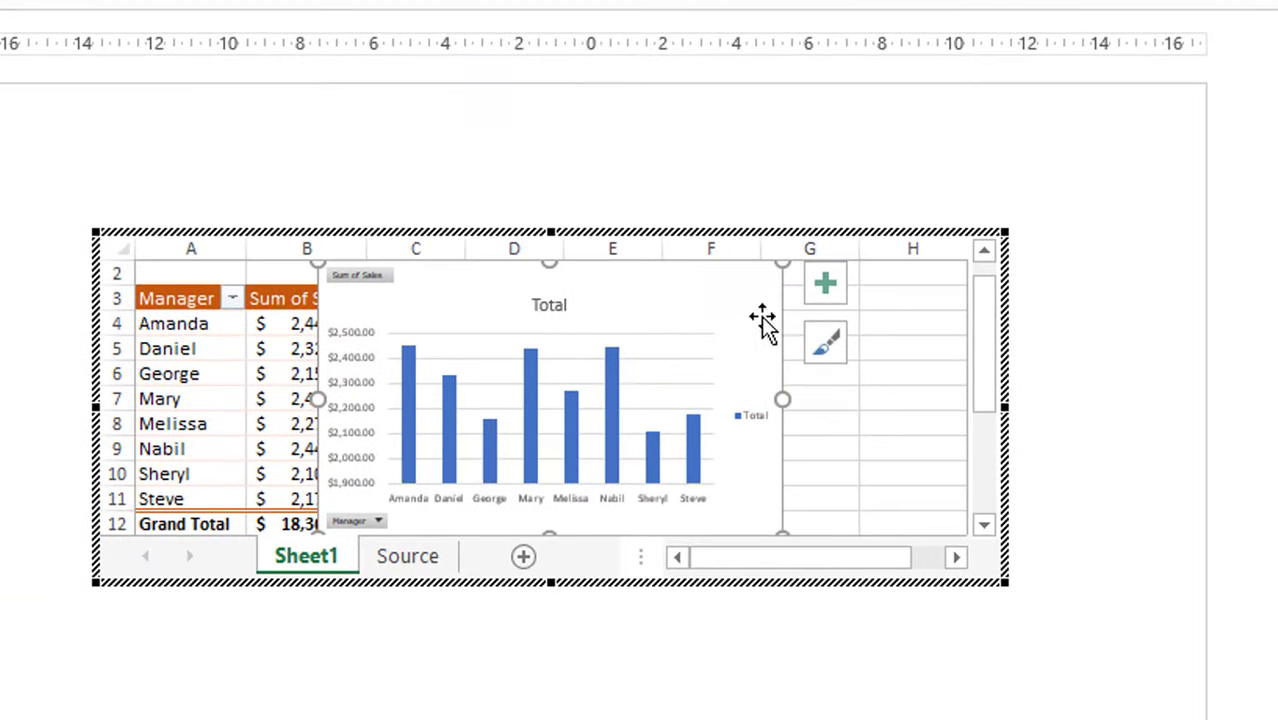
Remove the gridlines and the legend from the PivotChart
left_click(828, 285)
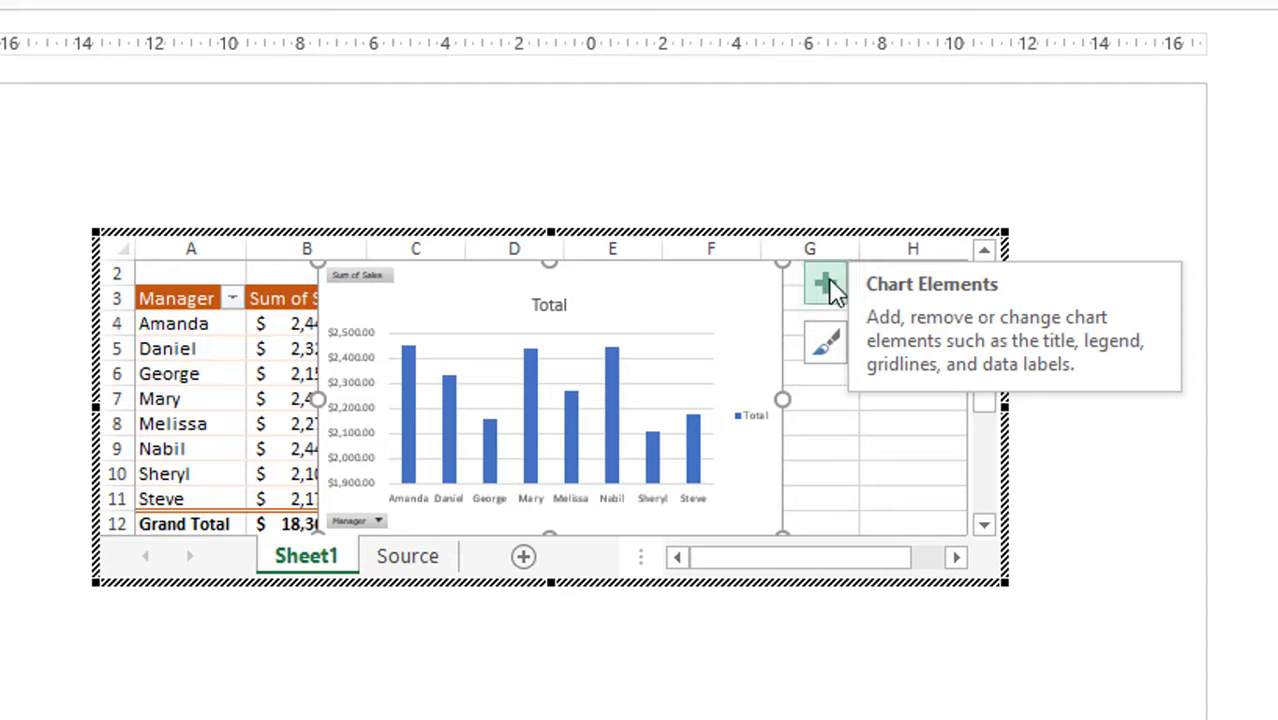
left_click(830, 288)
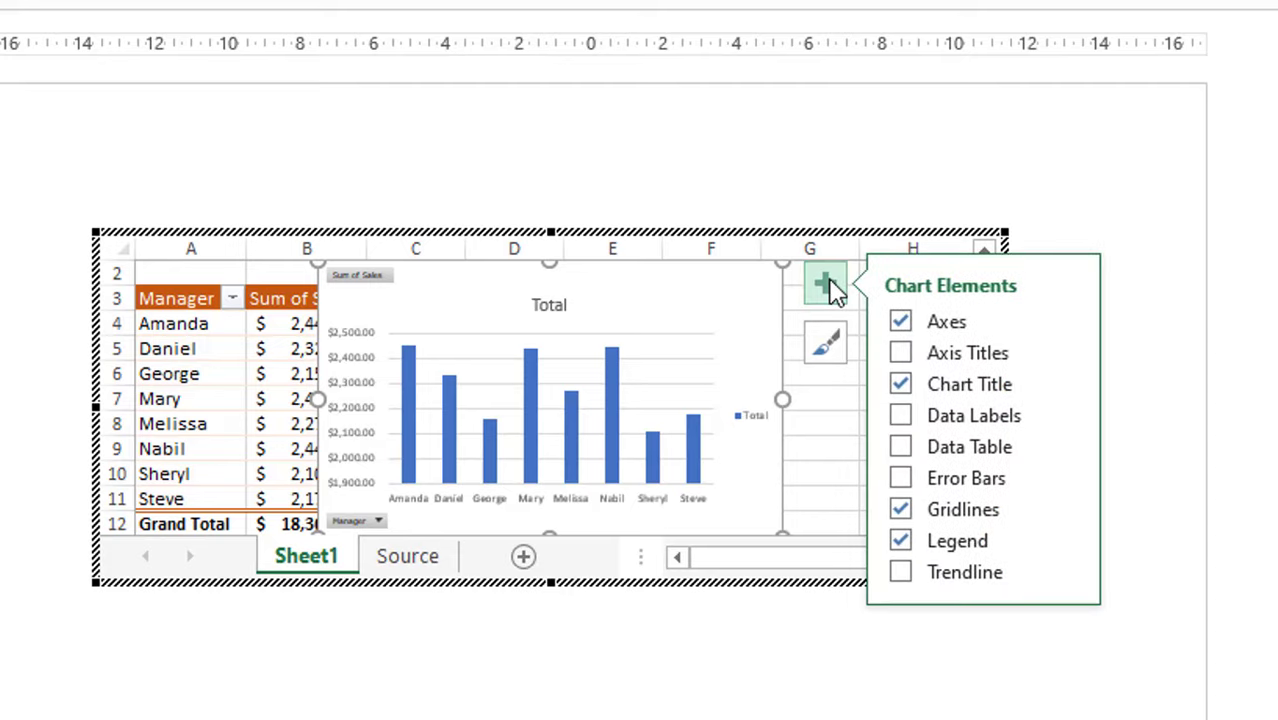
left_click(901, 511)
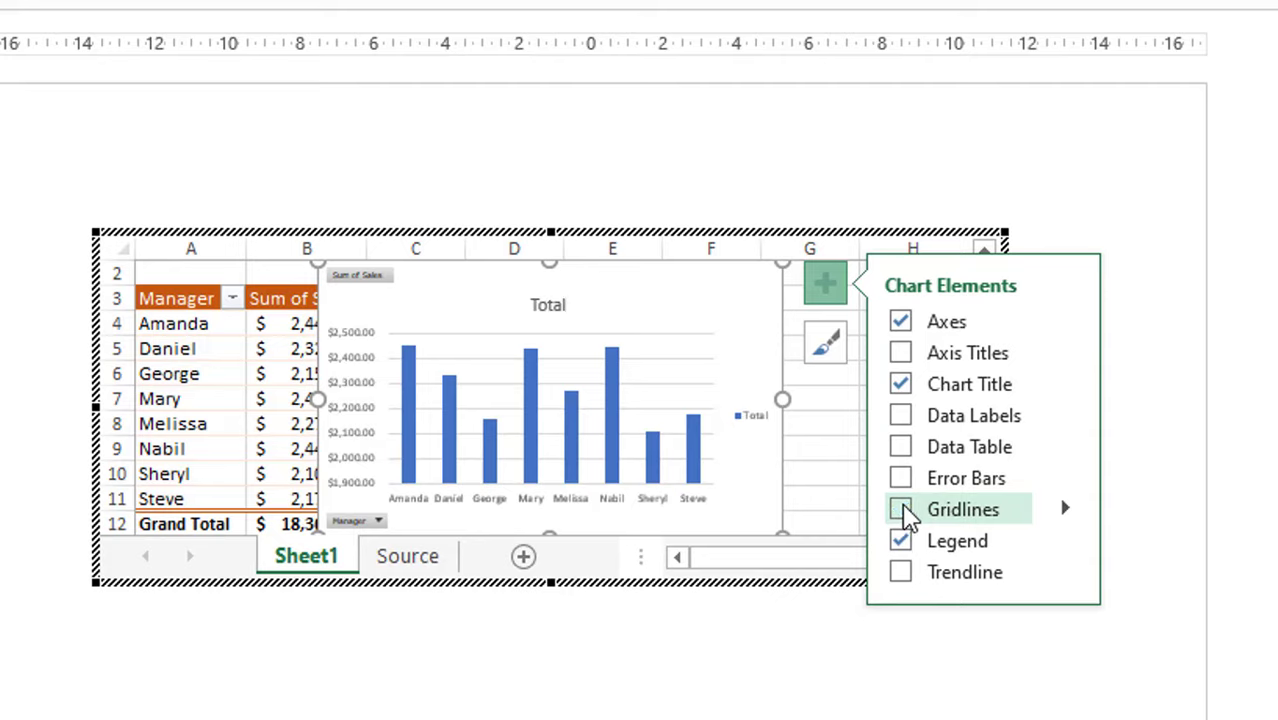
left_click(901, 541)
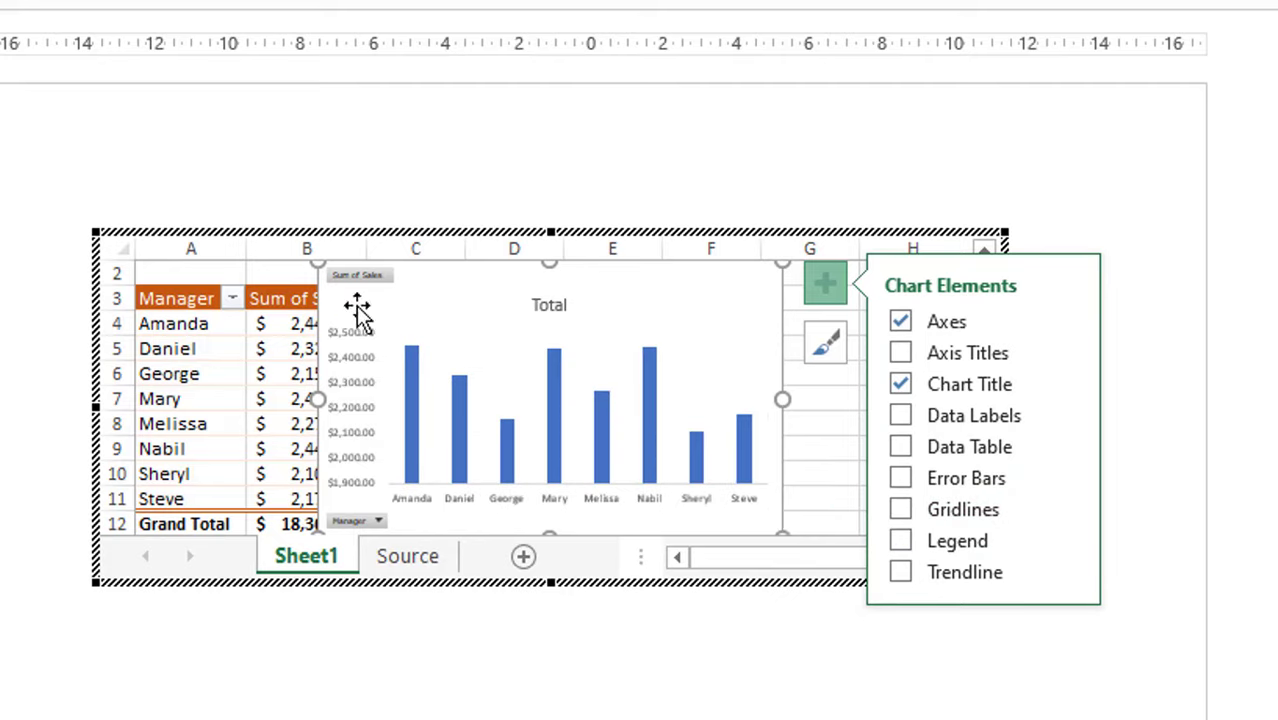
Set the display units of the PivotChart's vertical axis to Thousands, with the units label shown on the chart
left_click(364, 360)
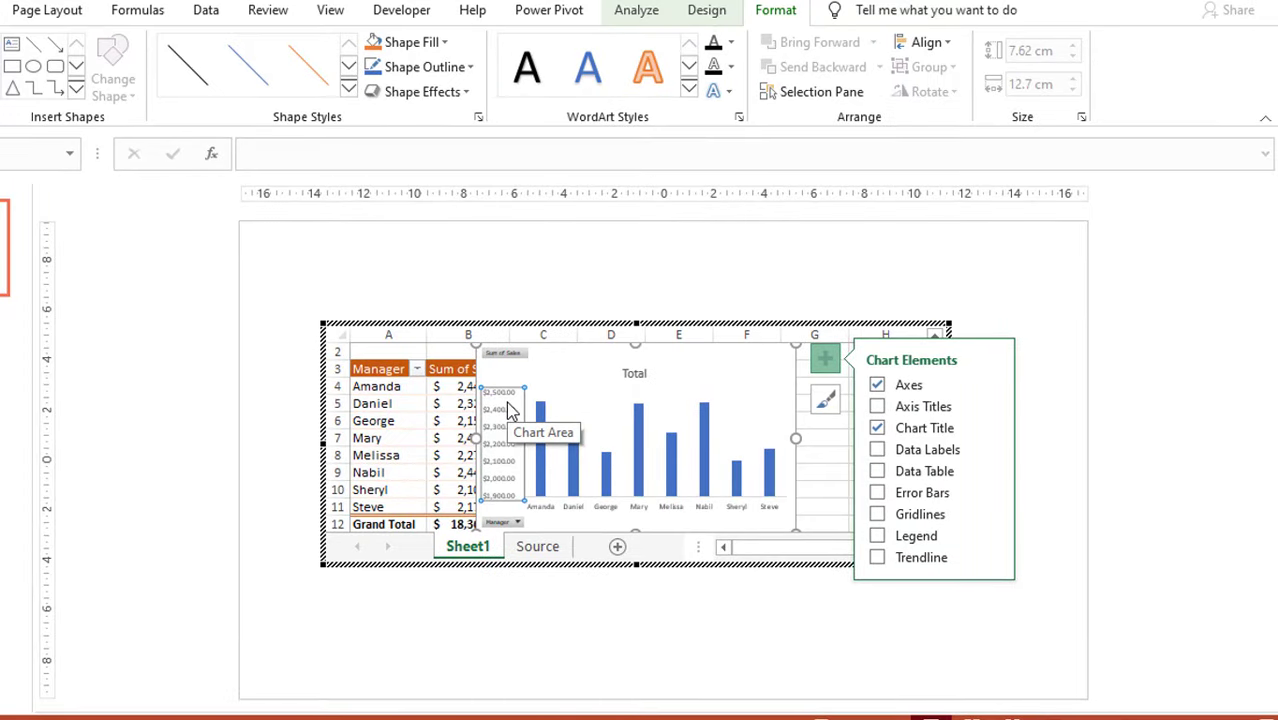
key("ctrl+1")
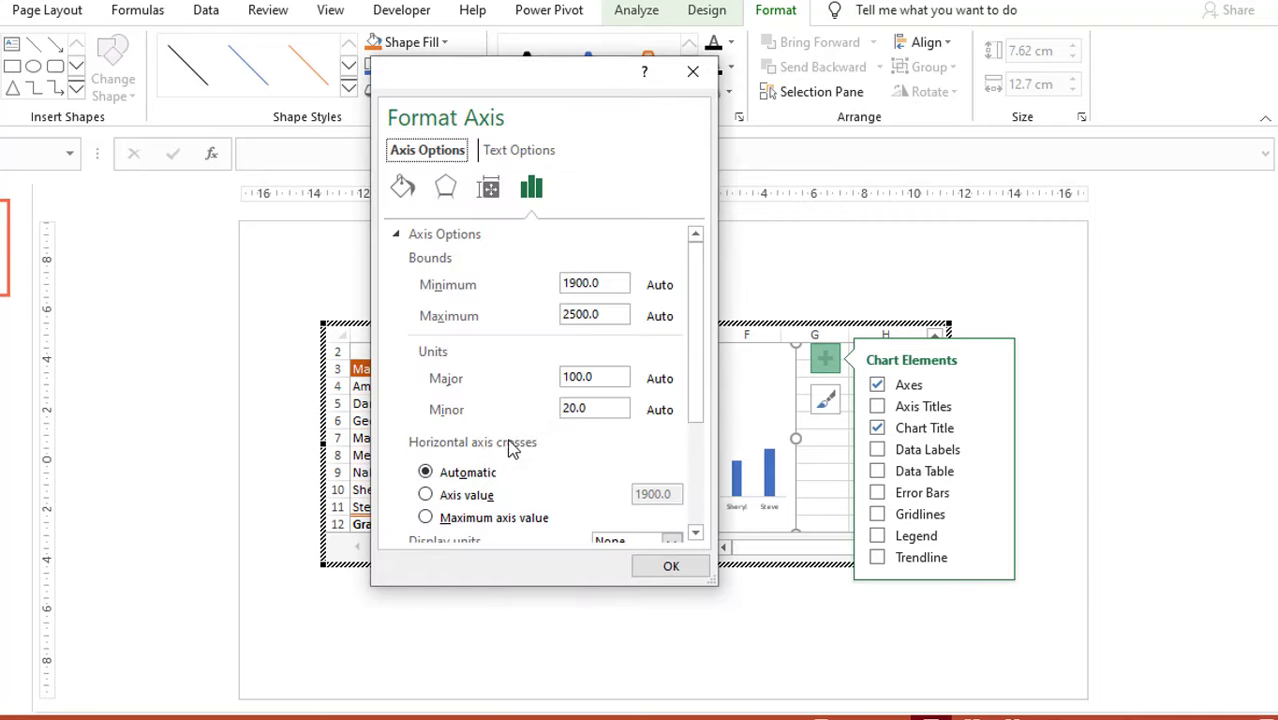
scroll(512, 446, "down", 2)
scroll(512, 446, "down", 2)
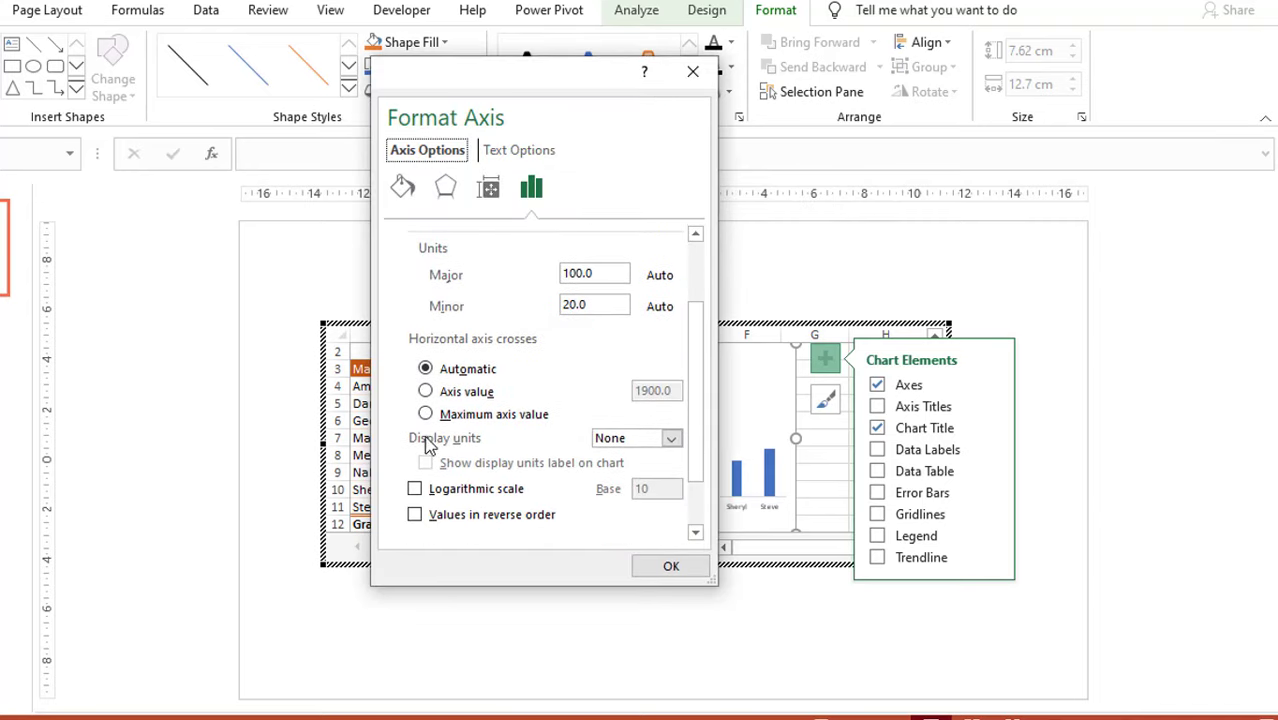
left_click(672, 440)
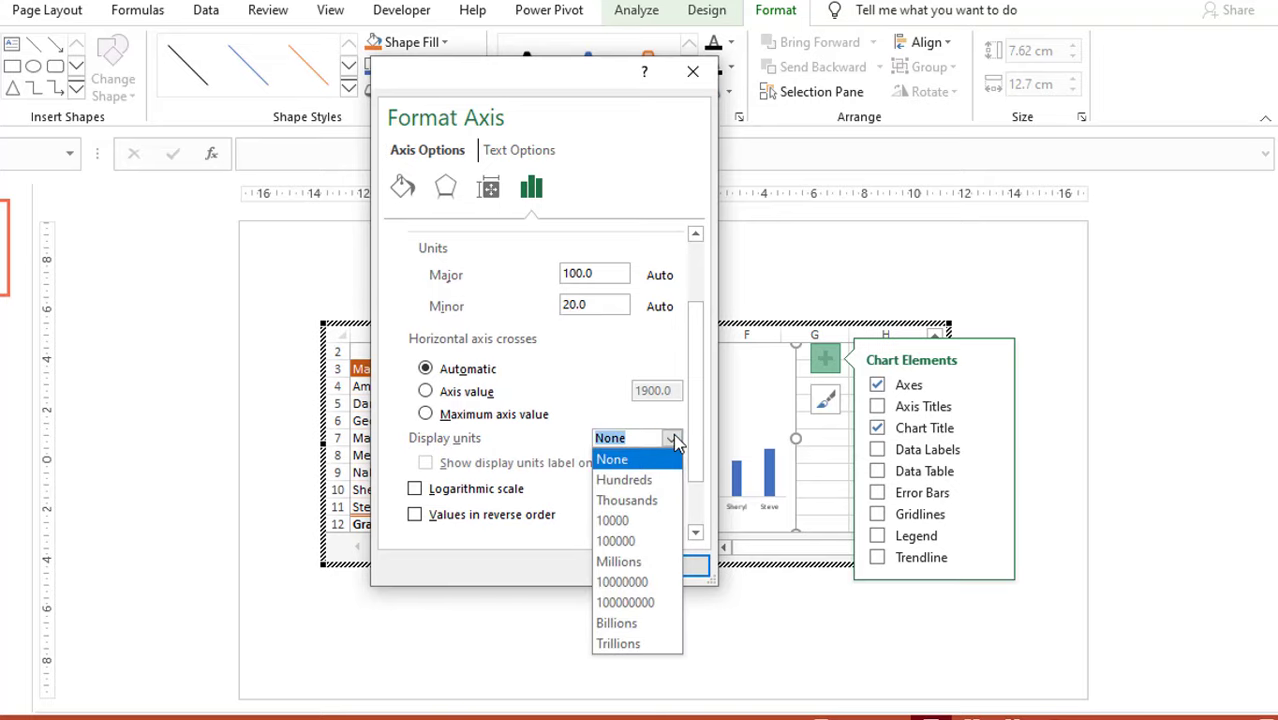
left_click(642, 500)
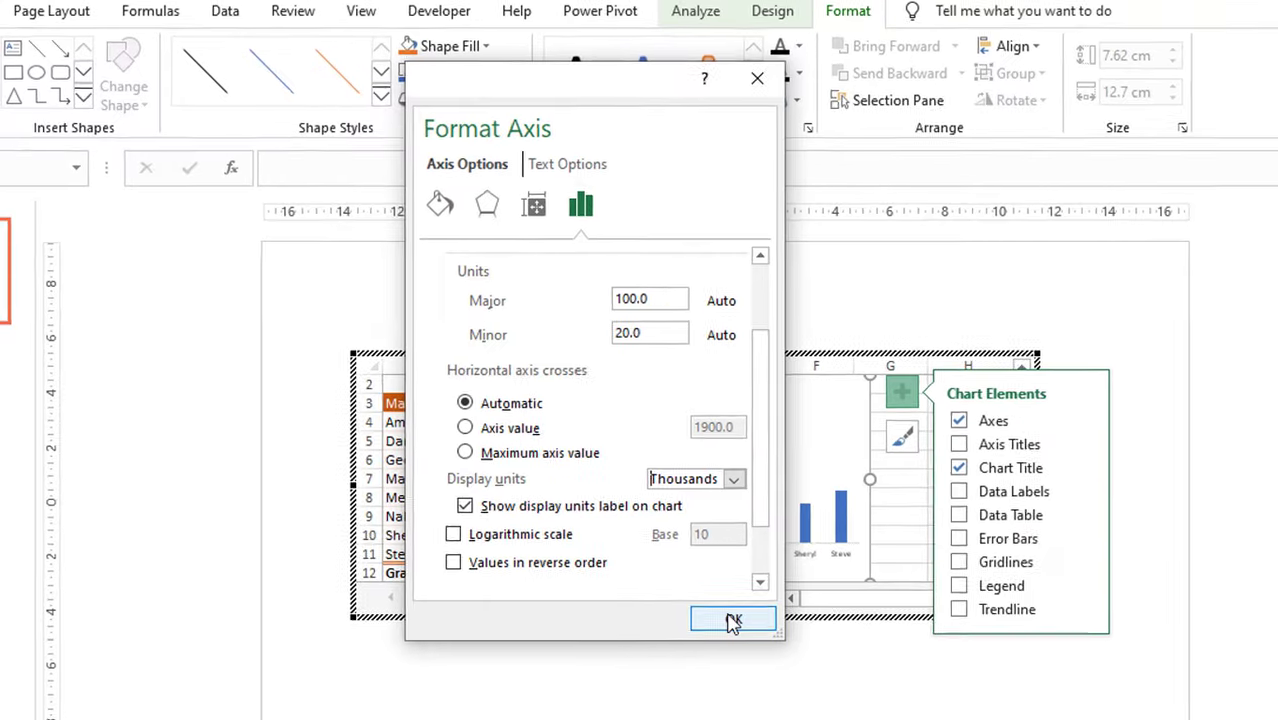
left_click(670, 566)
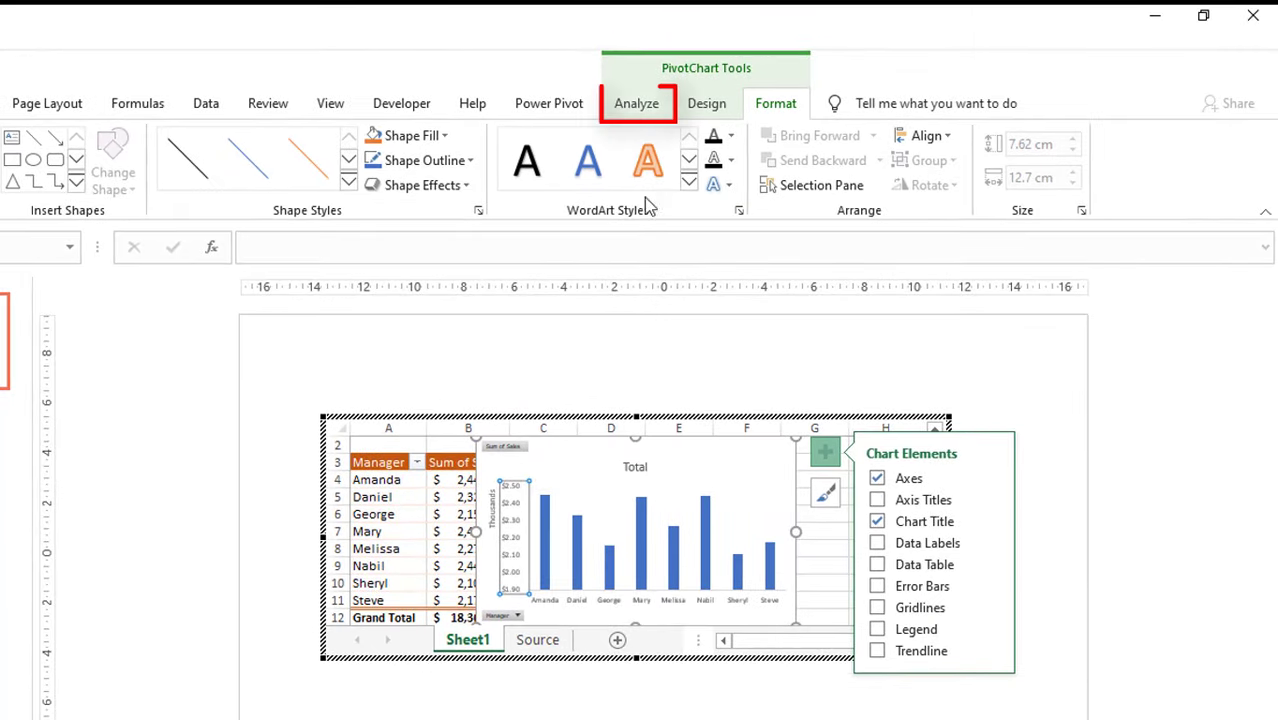
Hide all field buttons on the PivotChart
left_click(630, 106)
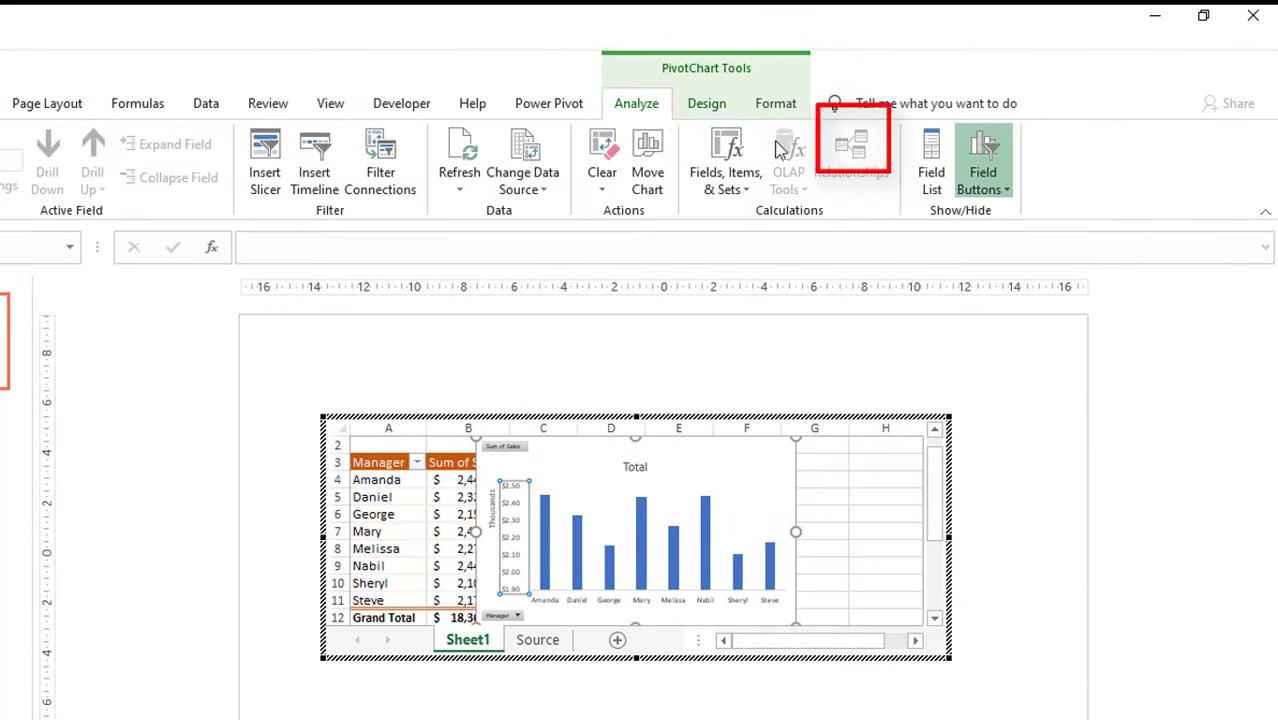
left_click(1010, 192)
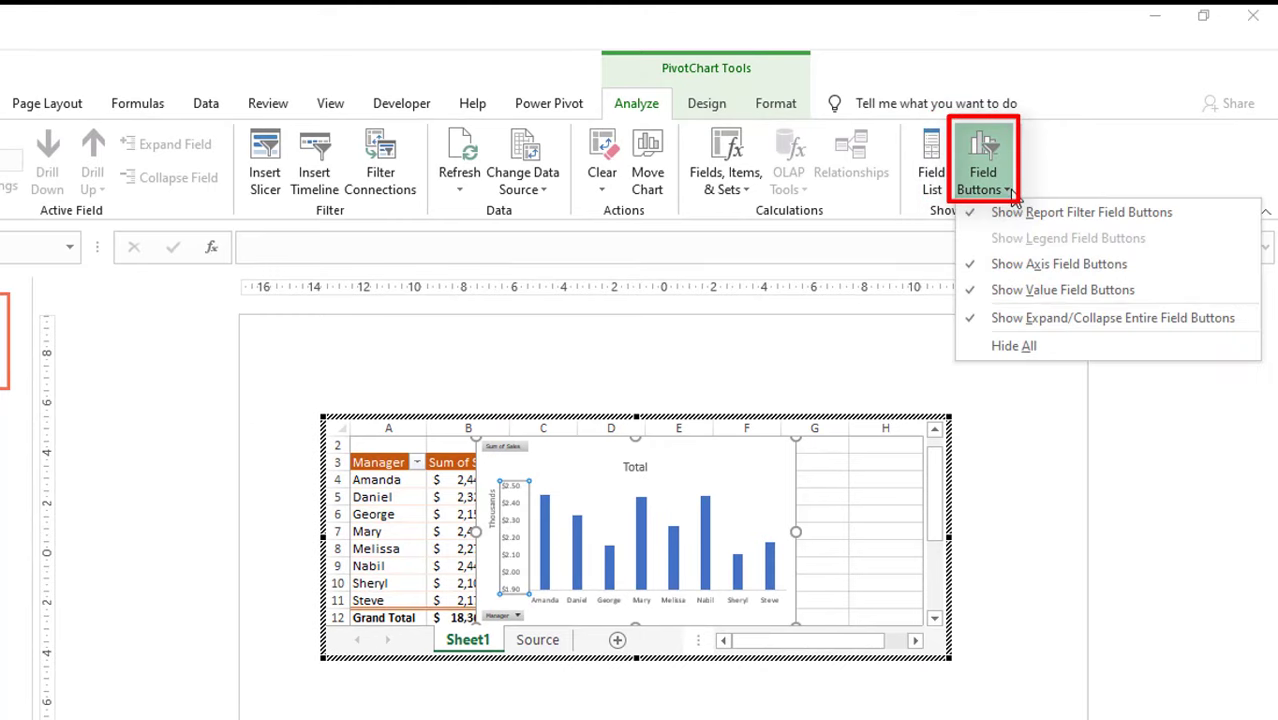
left_click(1016, 350)
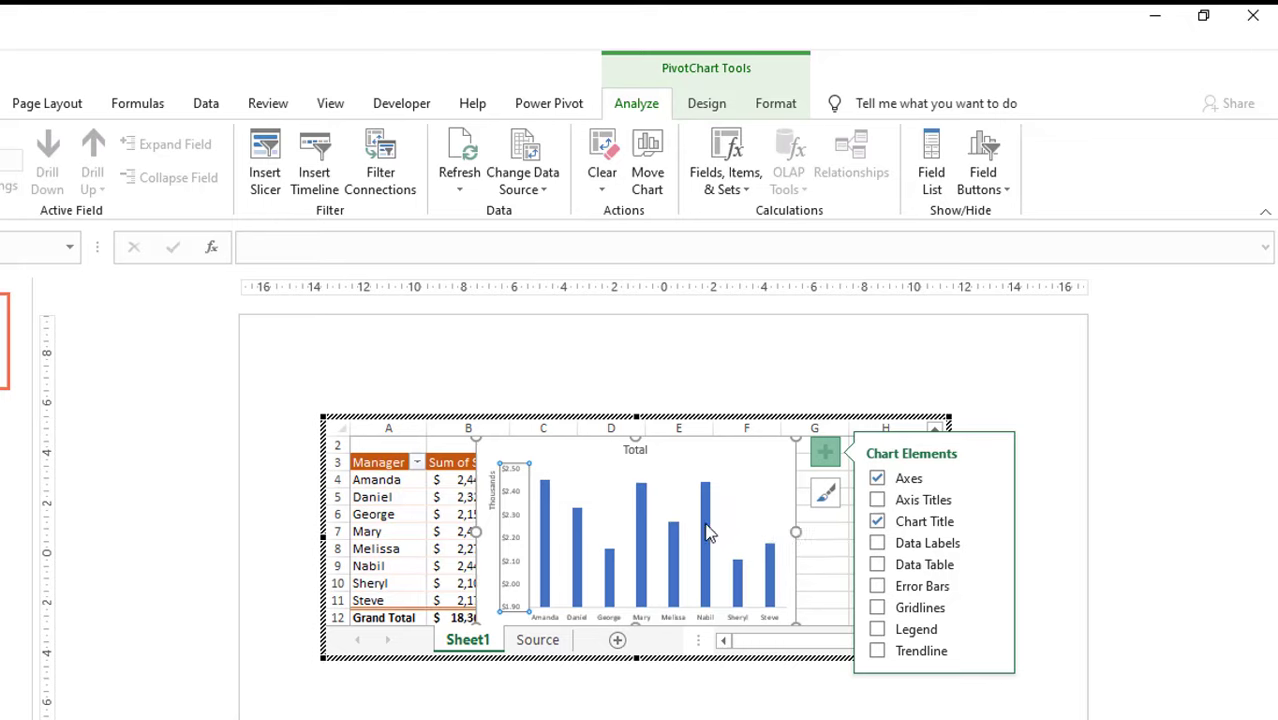
Reduce the gap width of the PivotChart's data series to make the columns wider
mouse_move(706, 532)
left_click(708, 516)
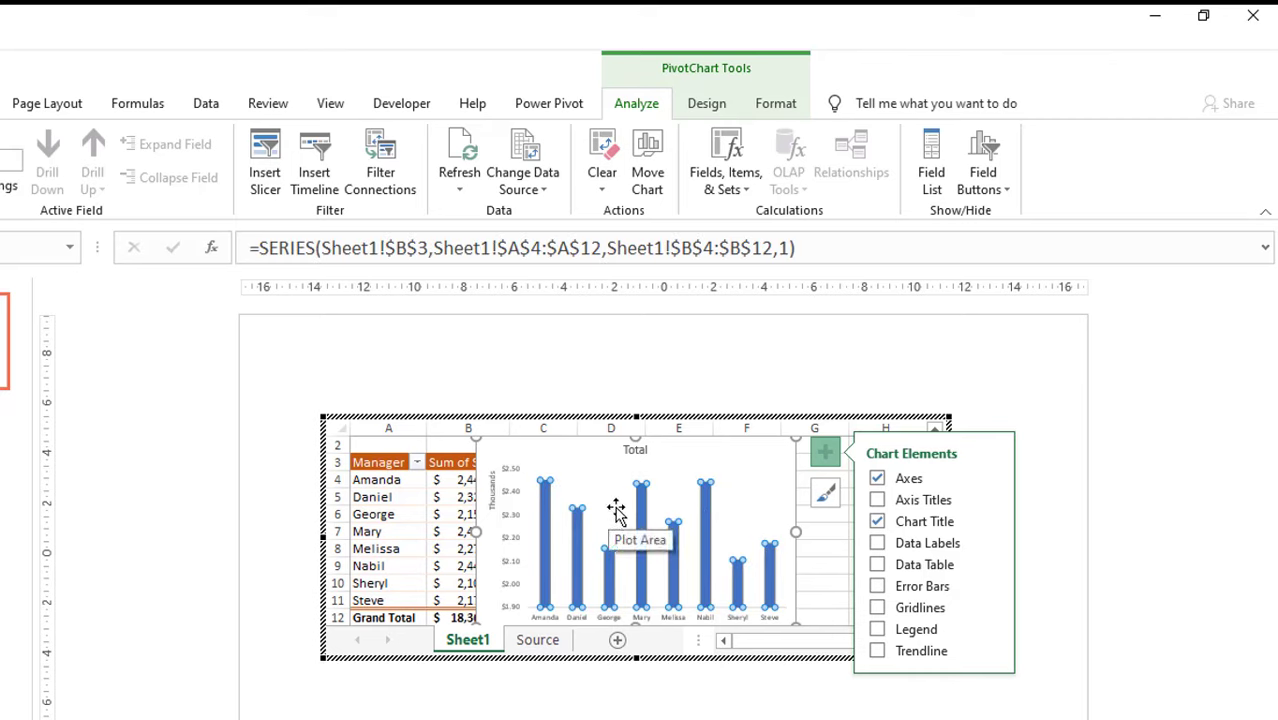
key("ctrl+1")
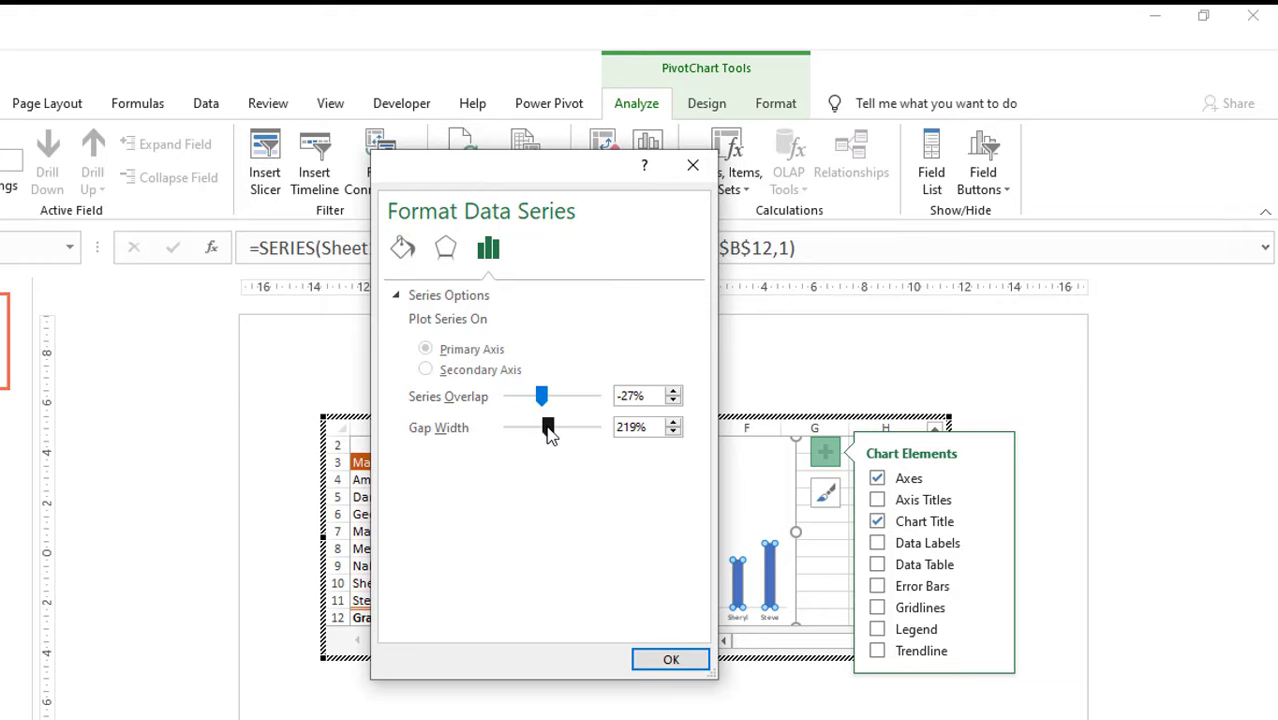
left_click_drag(565, 180, 1019, 194)
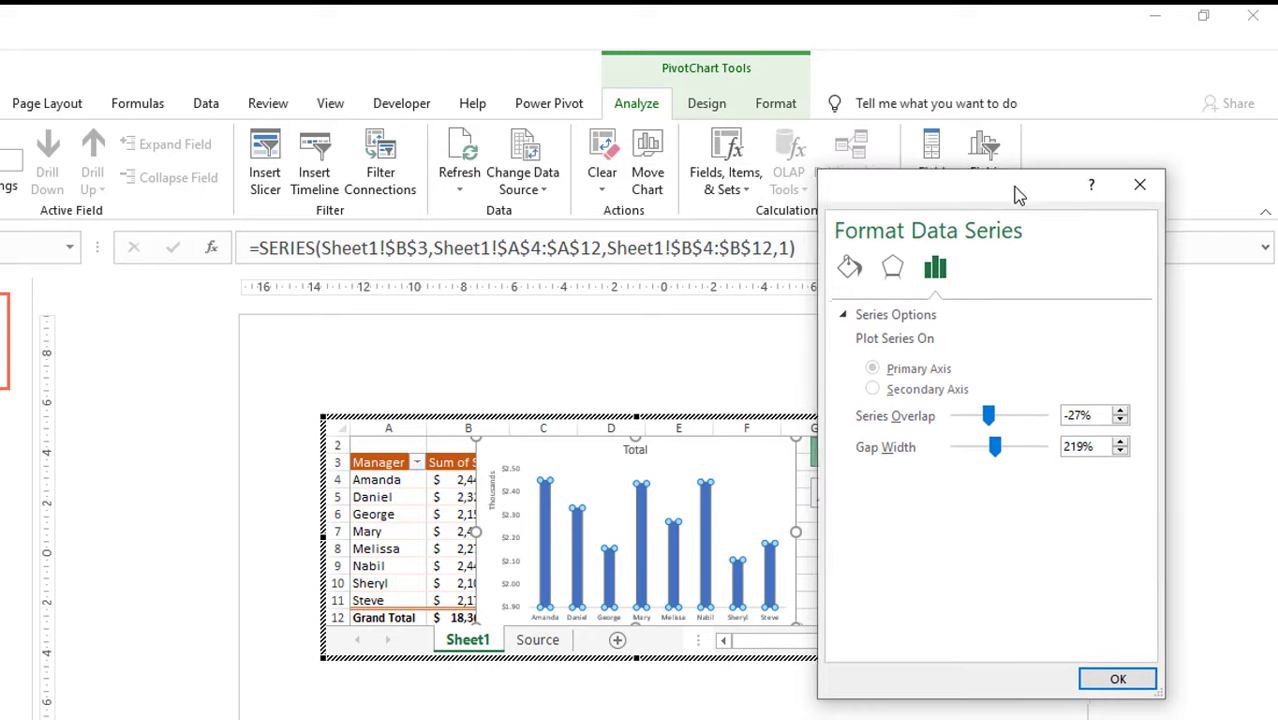
left_click(997, 450)
key("Return")
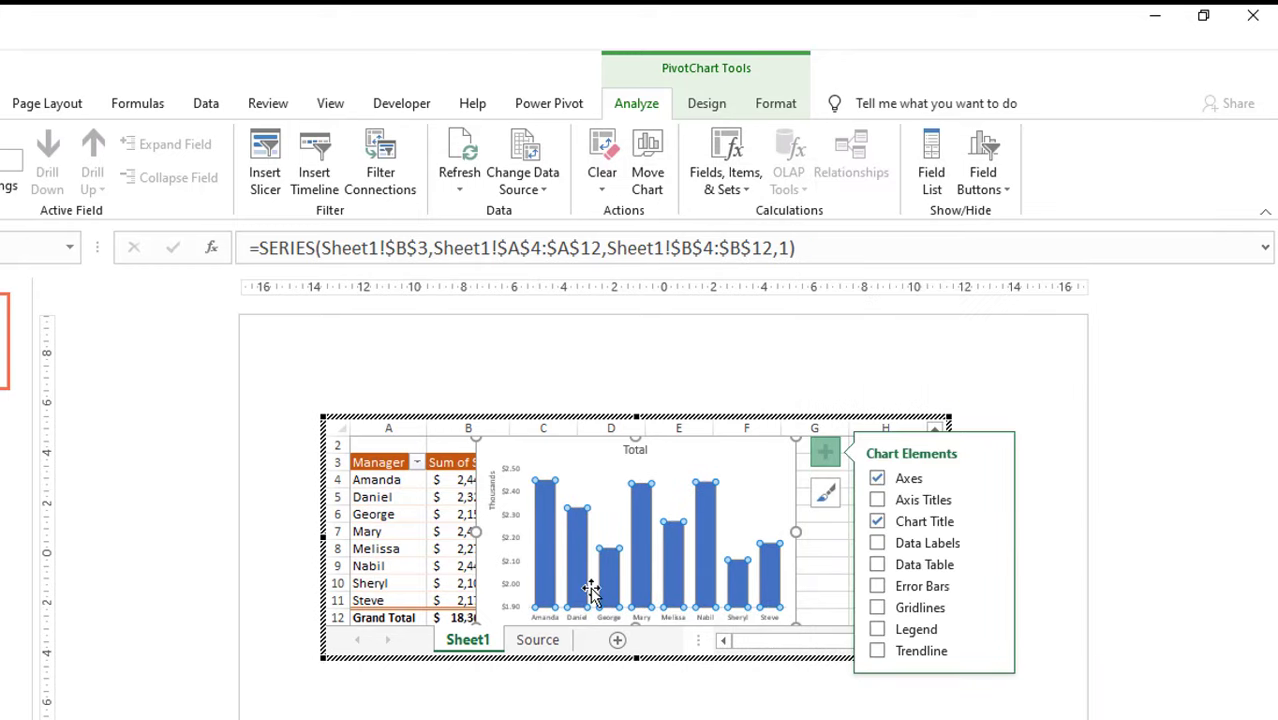
Fill the PivotChart's columns with orange and remove their outline
mouse_move(641, 570)
left_click(776, 103)
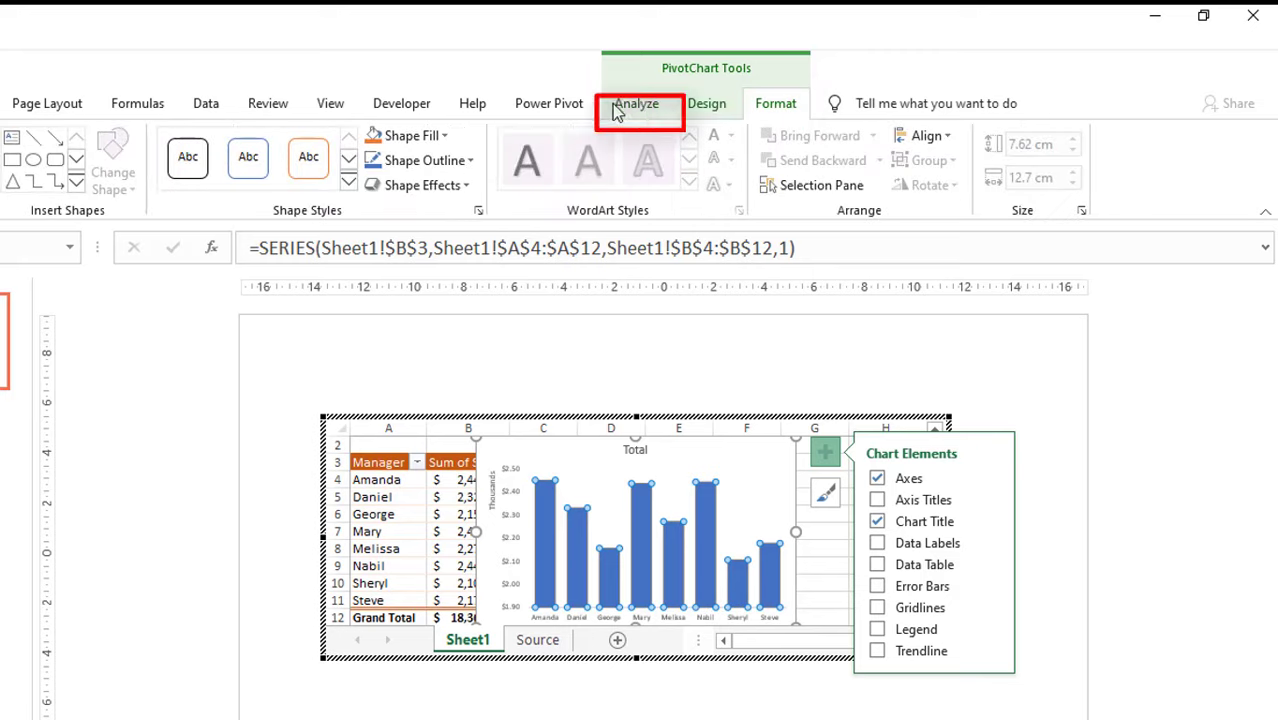
left_click(373, 140)
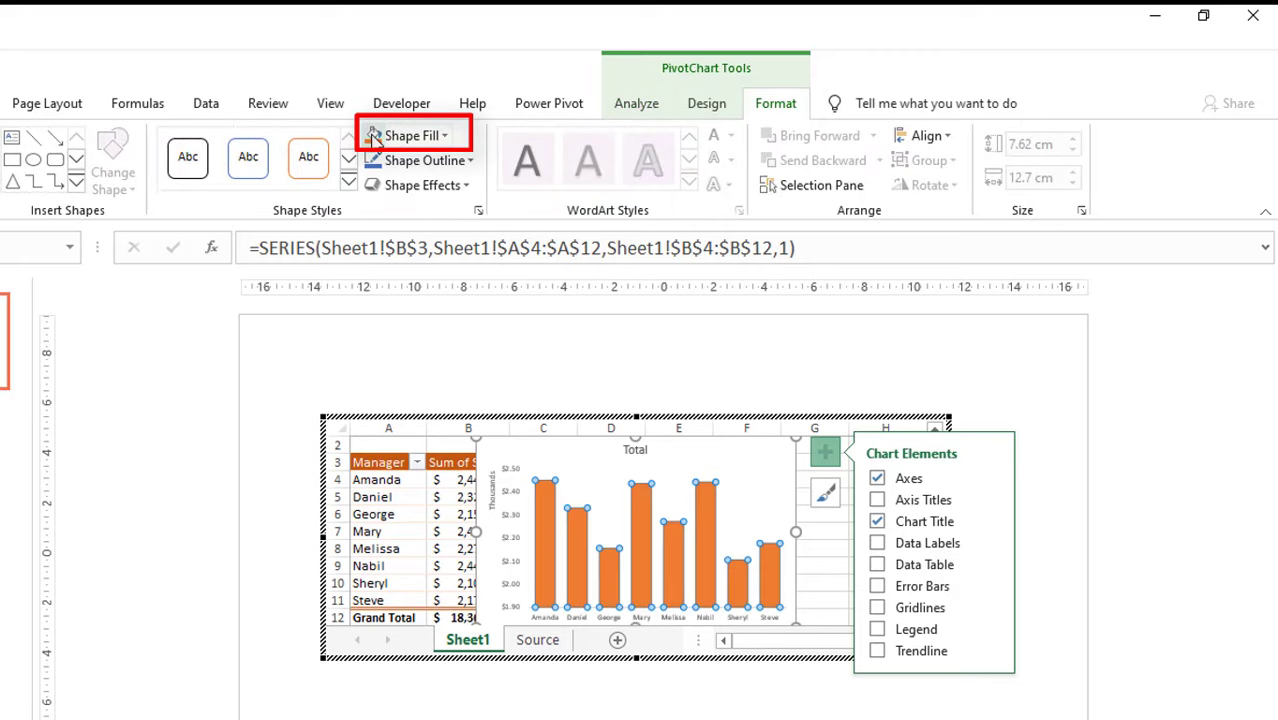
left_click(445, 161)
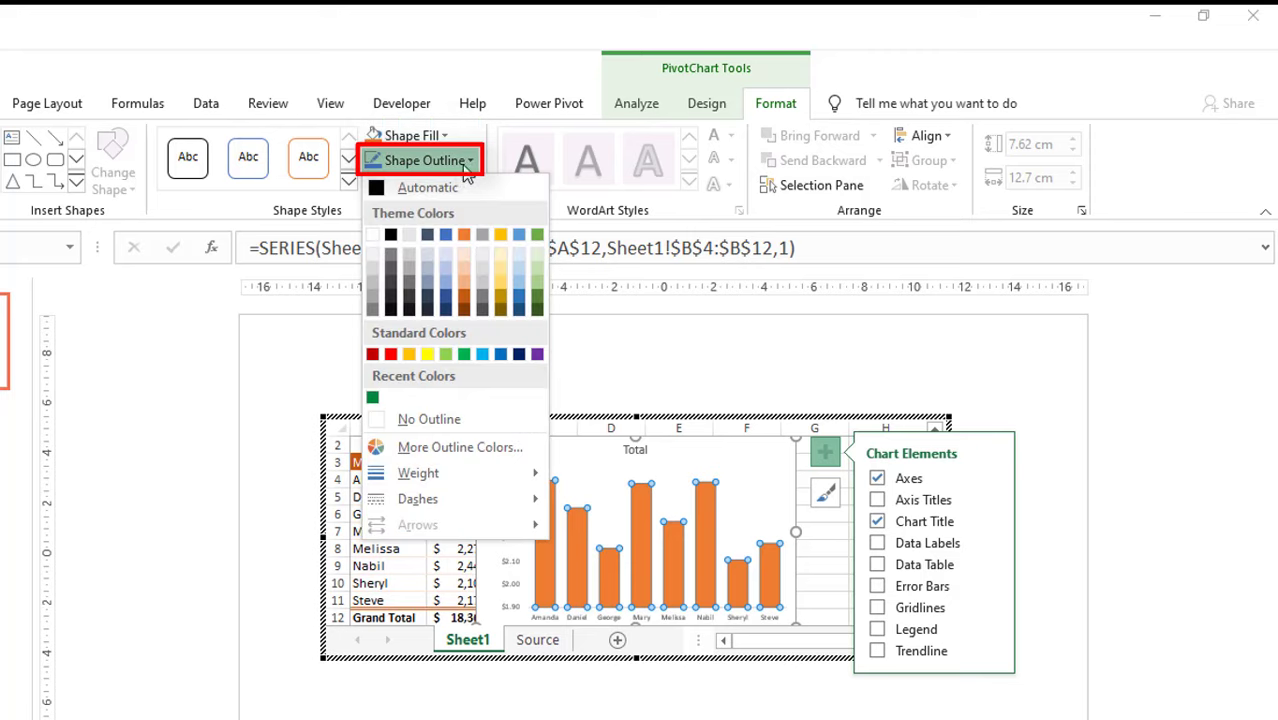
left_click(414, 419)
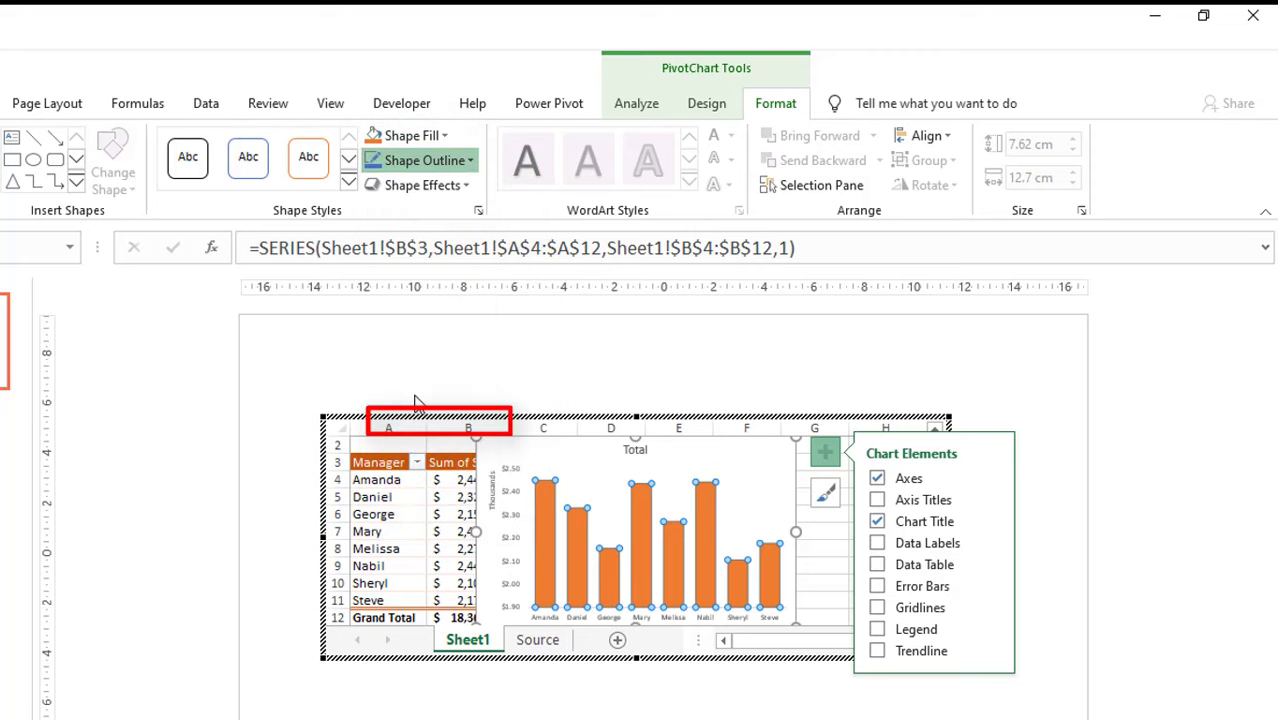
Apply the first bevel preset as a shape effect to the PivotChart's columns
left_click(467, 190)
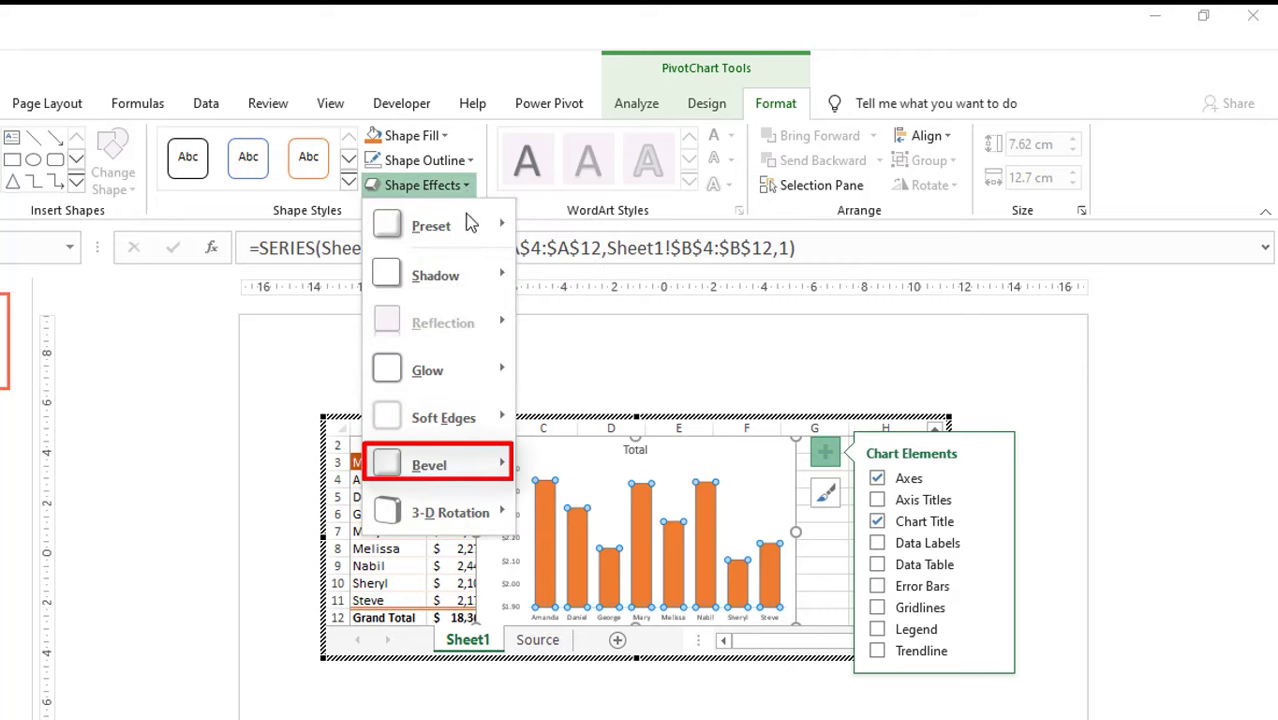
mouse_move(442, 464)
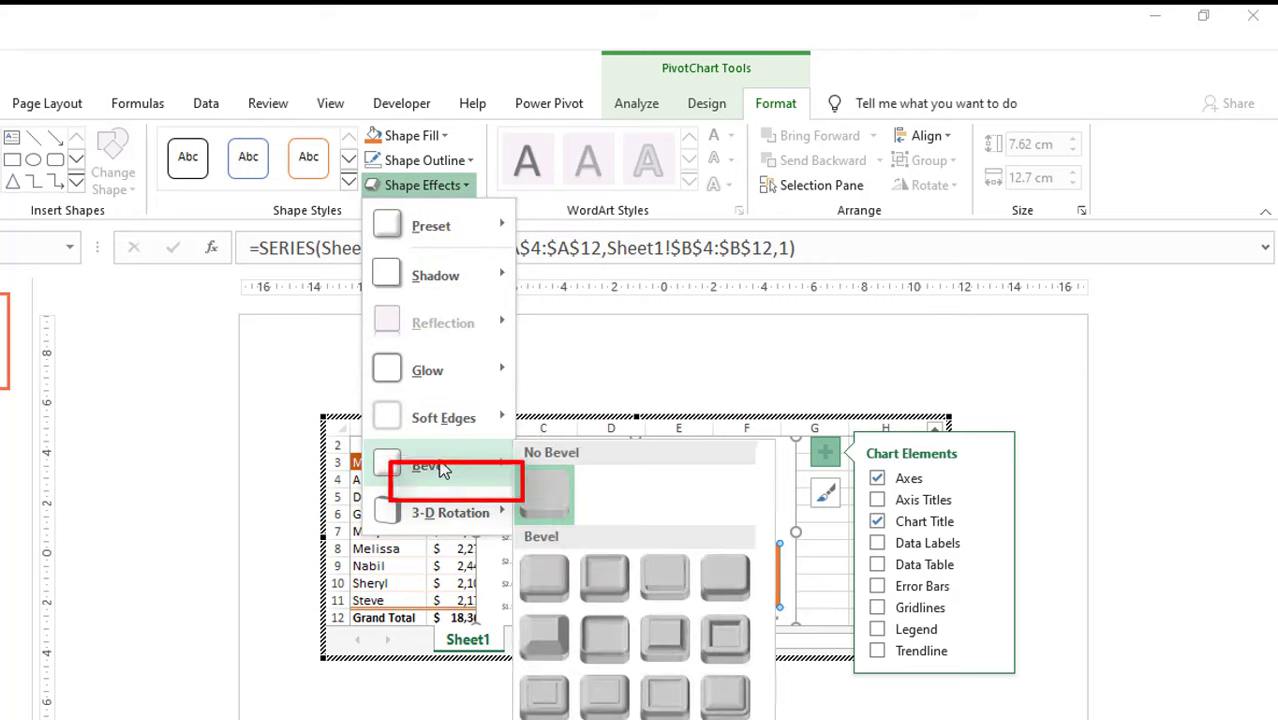
left_click(550, 576)
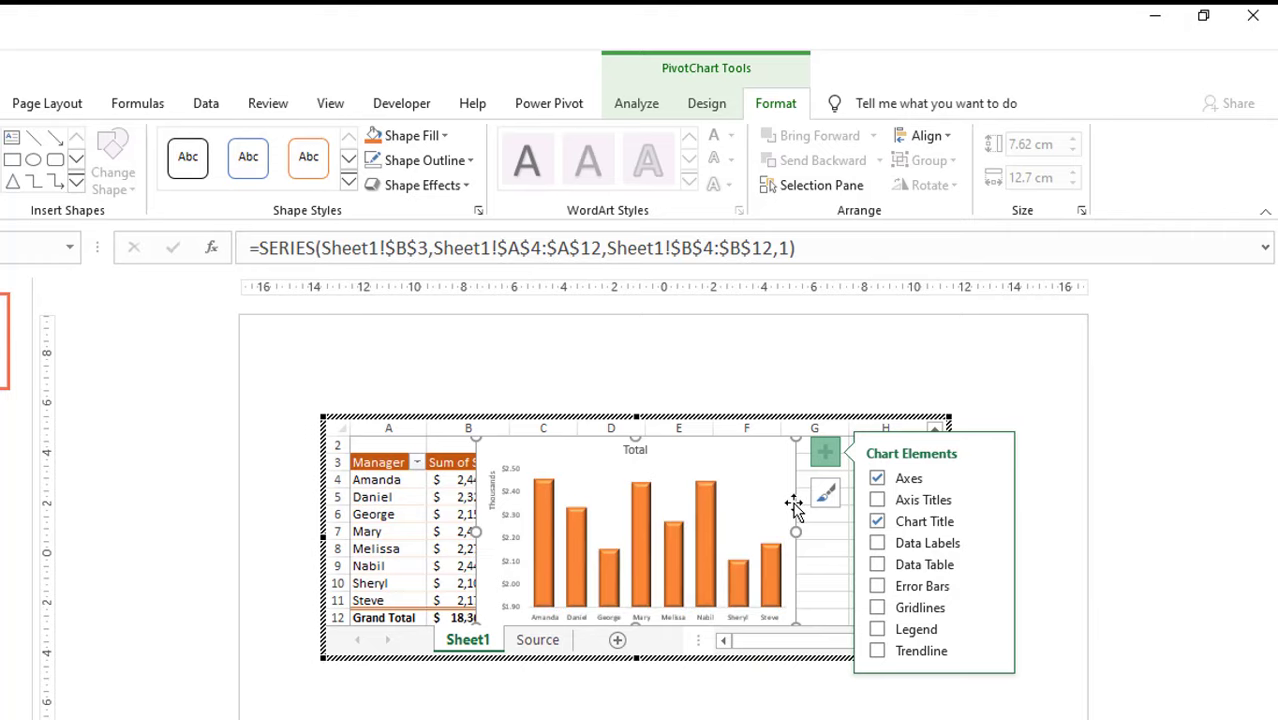
Move the PivotChart to the right and widen the embedded worksheet's frame to include column I
left_click_drag(795, 507, 907, 511)
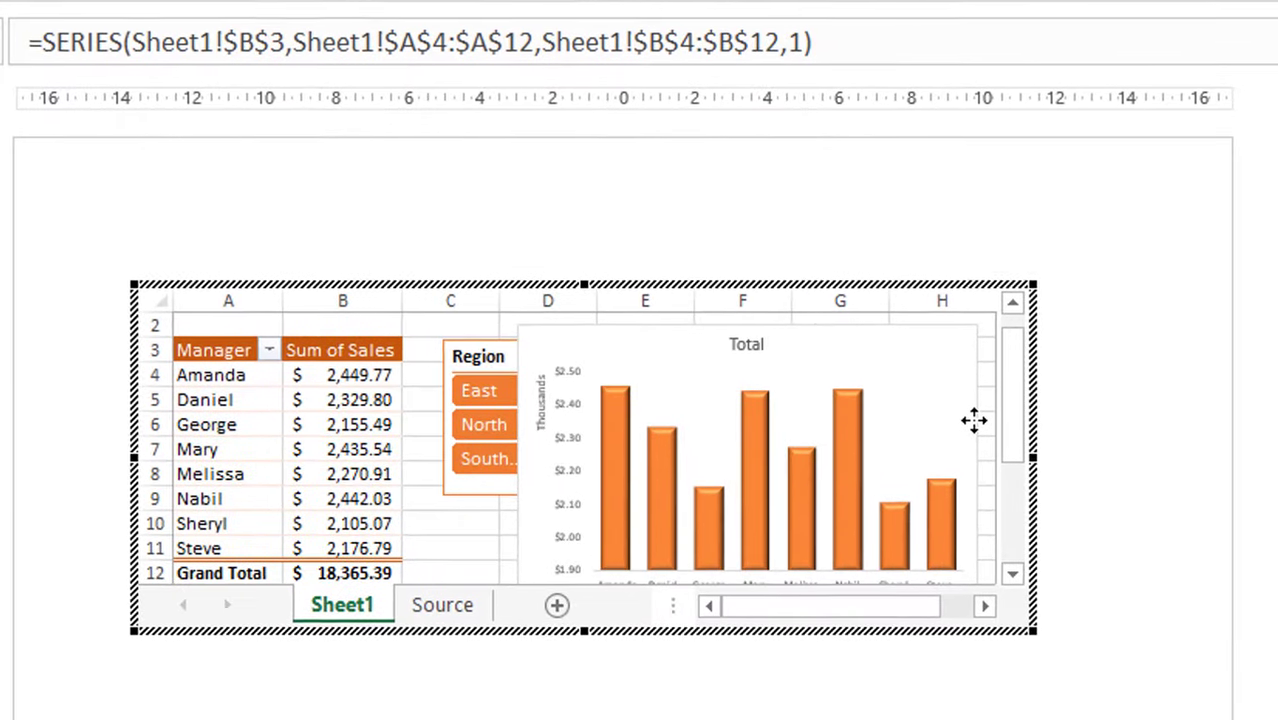
left_click(974, 420)
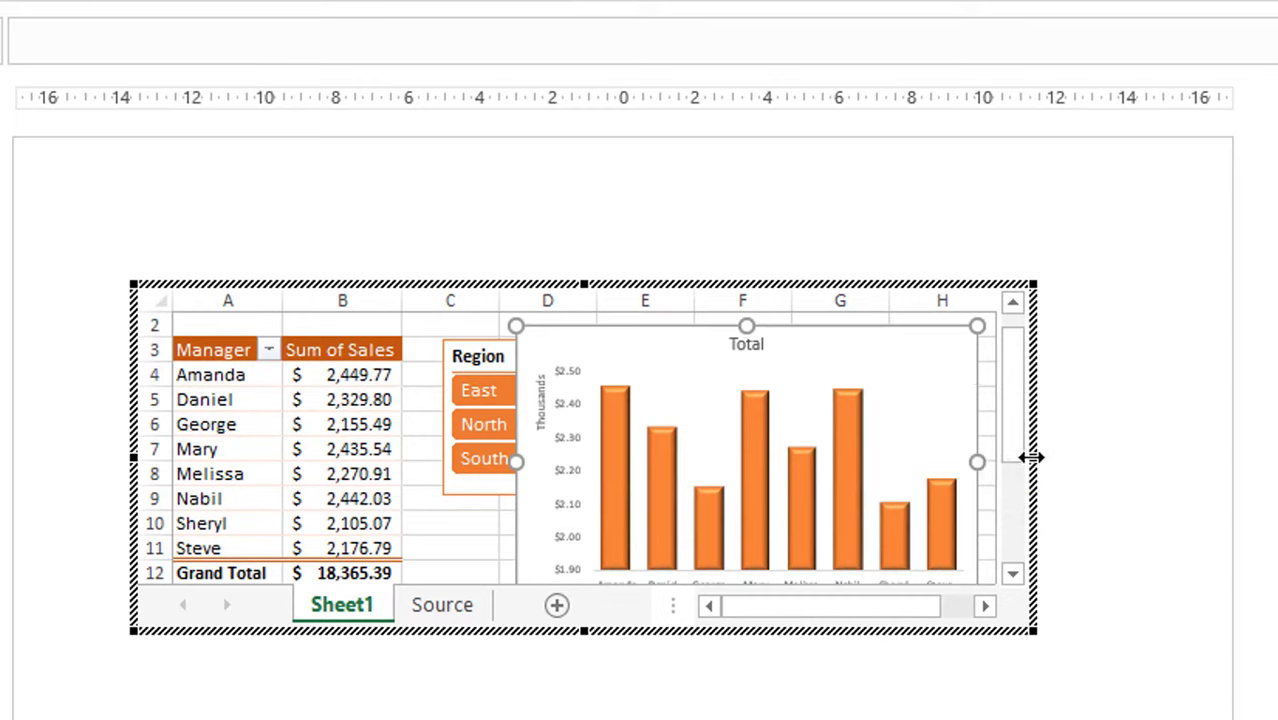
left_click_drag(1068, 457, 1121, 452)
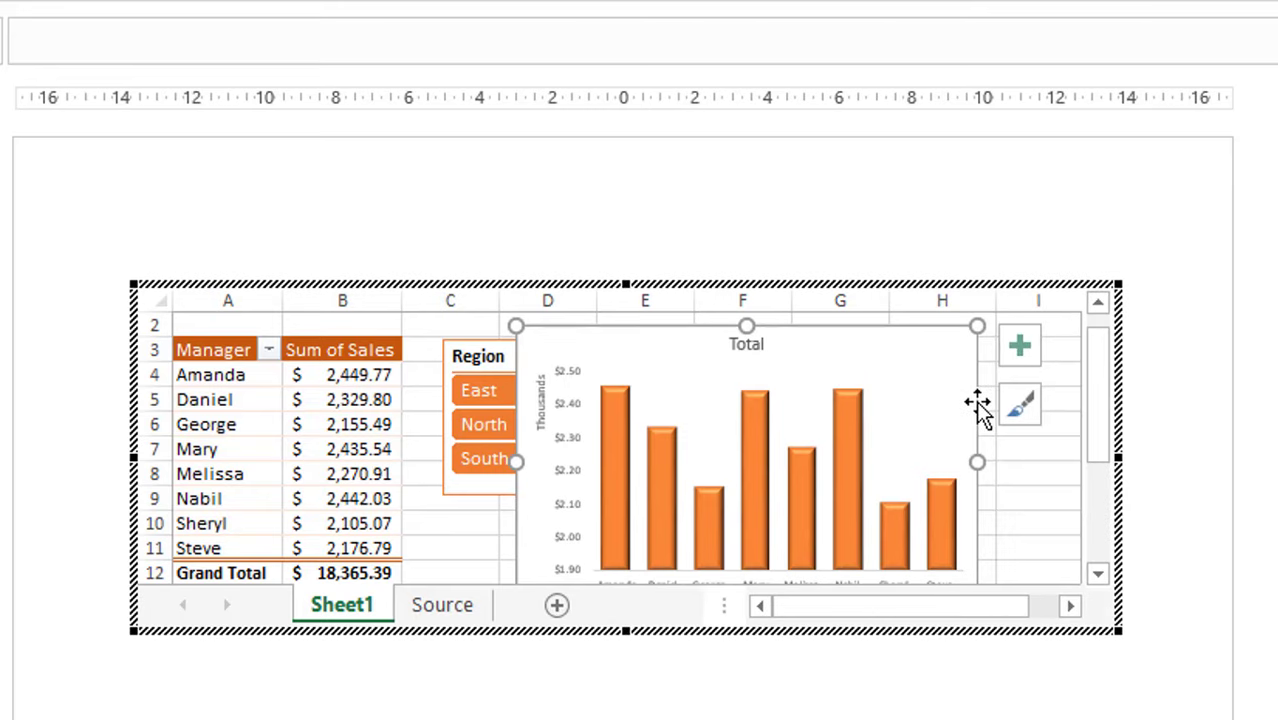
Place the Region slicer directly beside the PivotTable and the PivotChart just right of the slicer, with their upper edges roughly aligned
mouse_move(977, 410)
left_mouse_down()
mouse_move(1073, 408)
mouse_move(608, 385)
mouse_move(677, 385)
mouse_move(628, 377)
mouse_move(534, 385)
left_mouse_up()
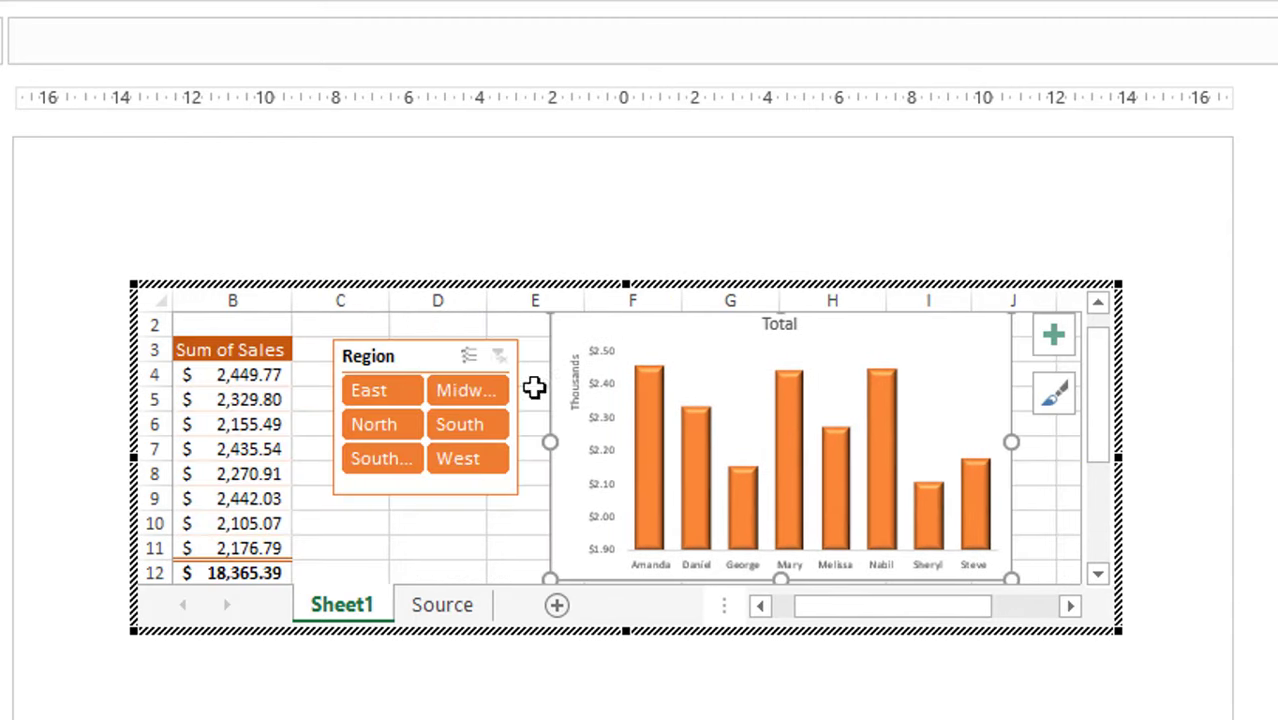
left_click_drag(440, 362, 414, 358)
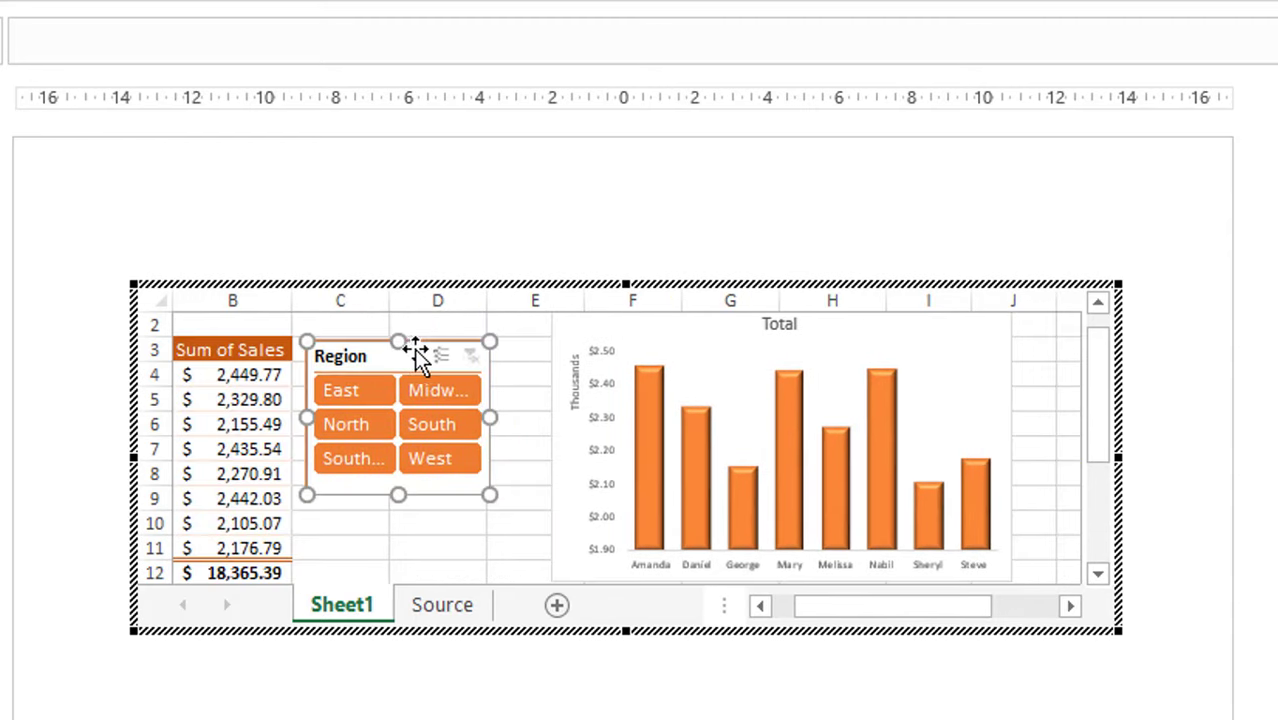
left_click_drag(542, 382, 508, 403)
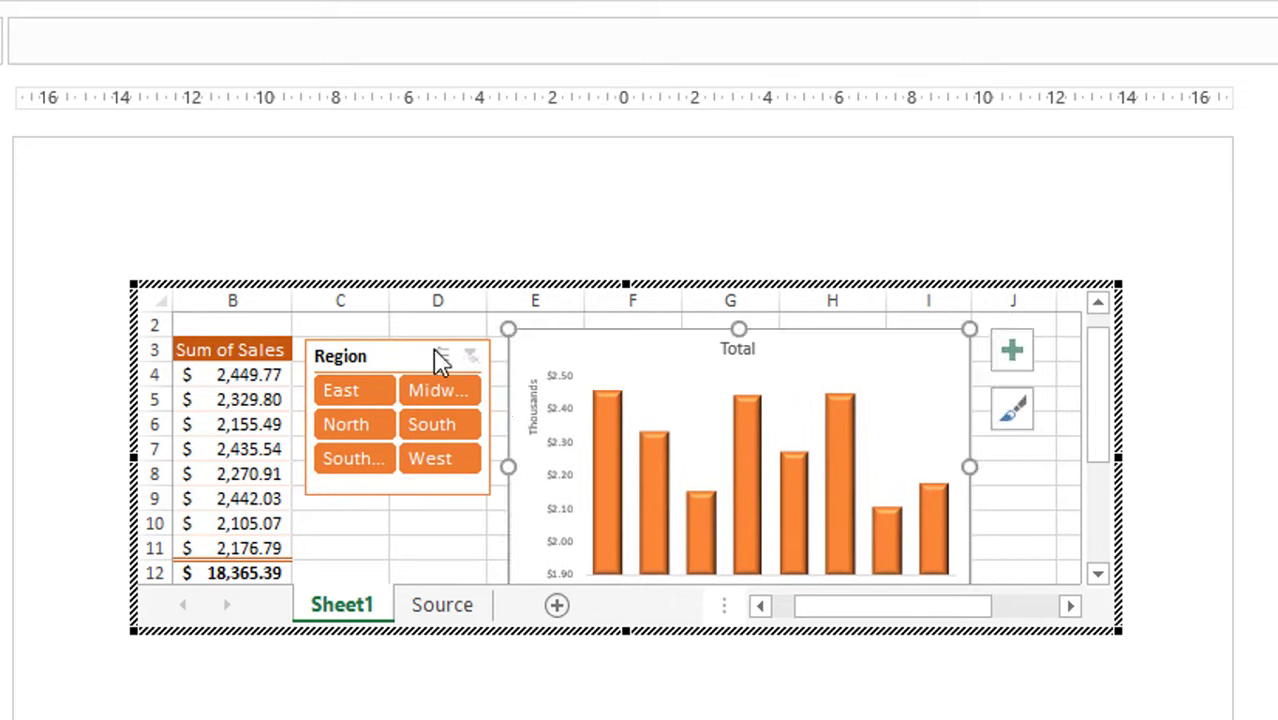
left_click_drag(432, 345, 430, 341)
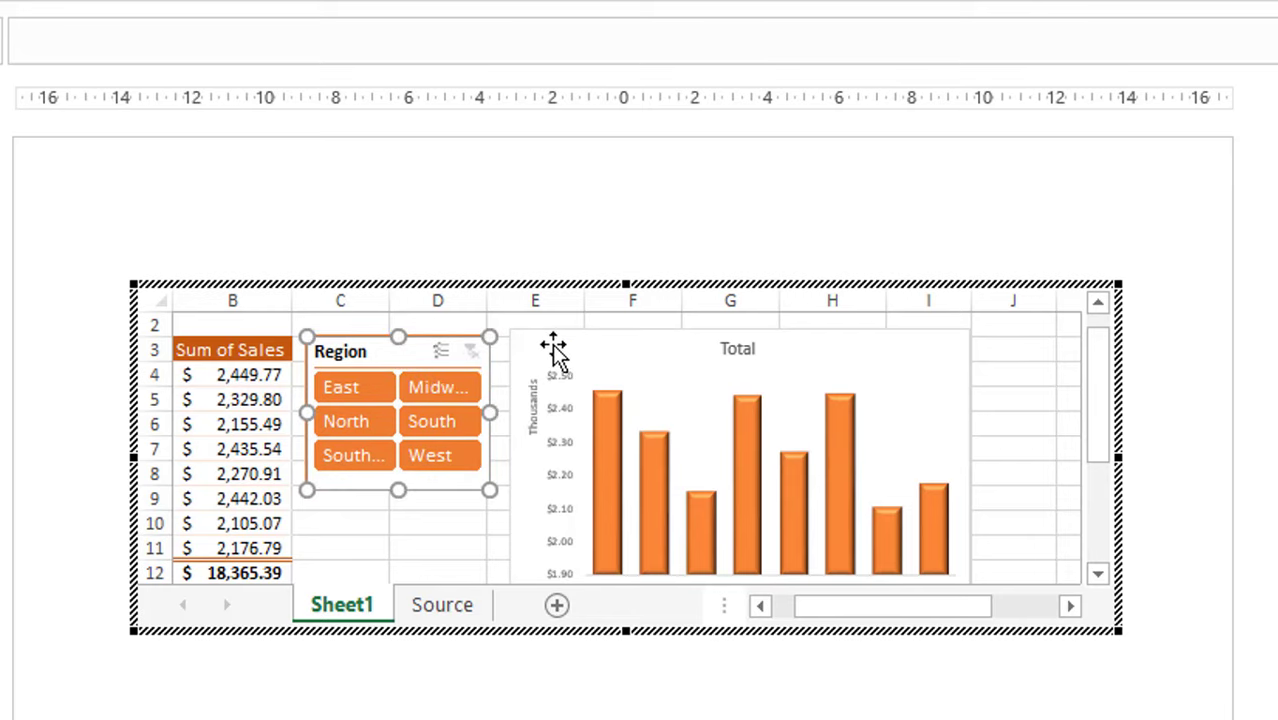
left_click_drag(557, 345, 550, 342)
Shrink the PivotChart to about 6.6 cm high and 12.2 cm wide
scroll(950, 560, "down", 1)
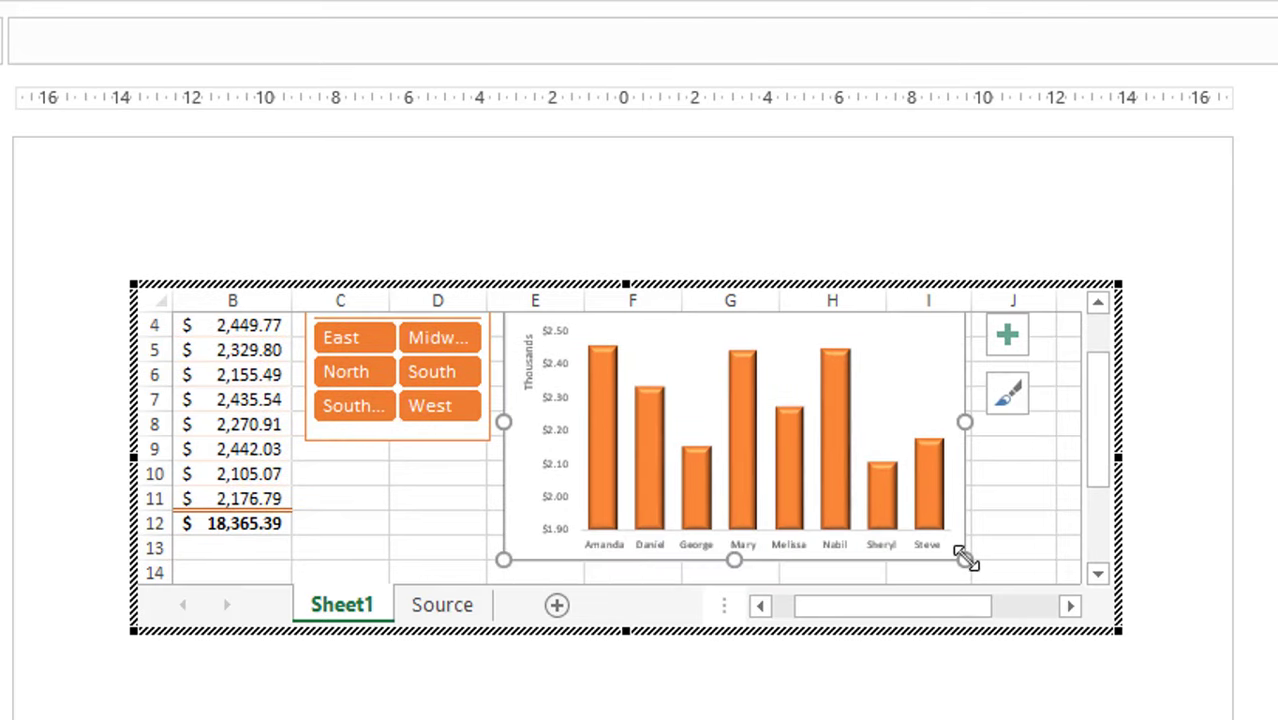
left_click_drag(964, 560, 926, 506)
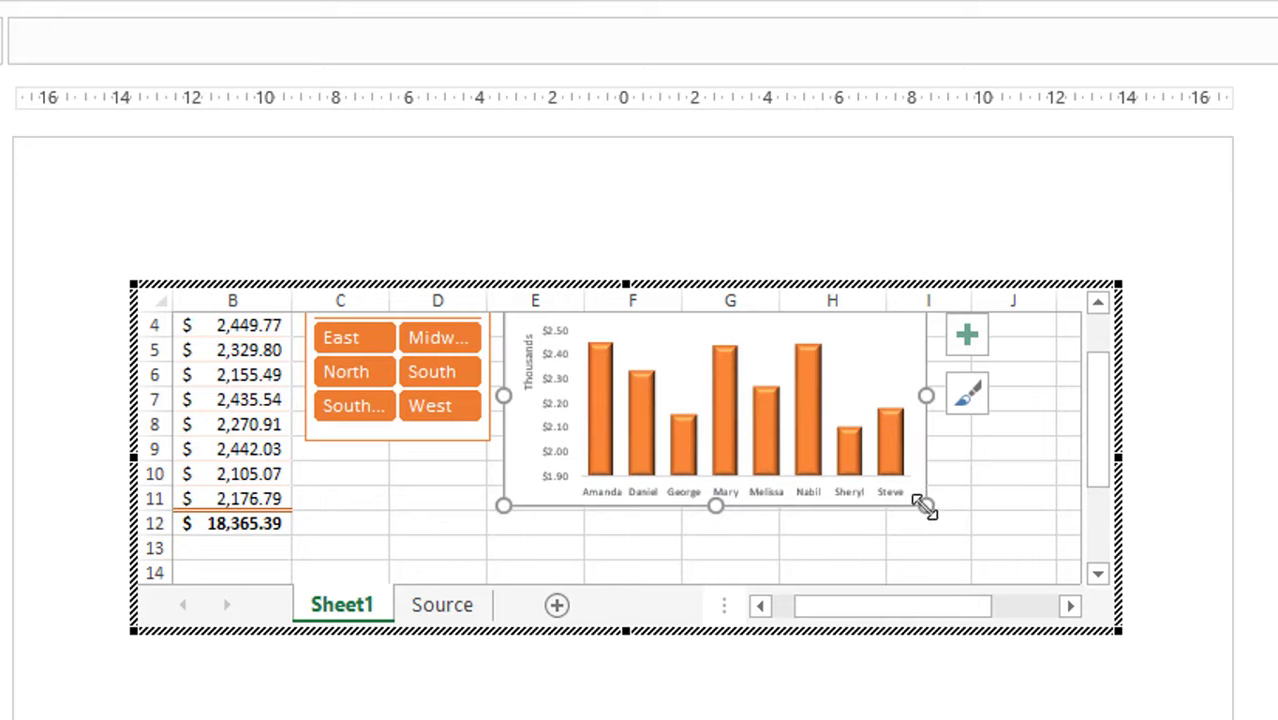
left_click_drag(924, 506, 945, 521)
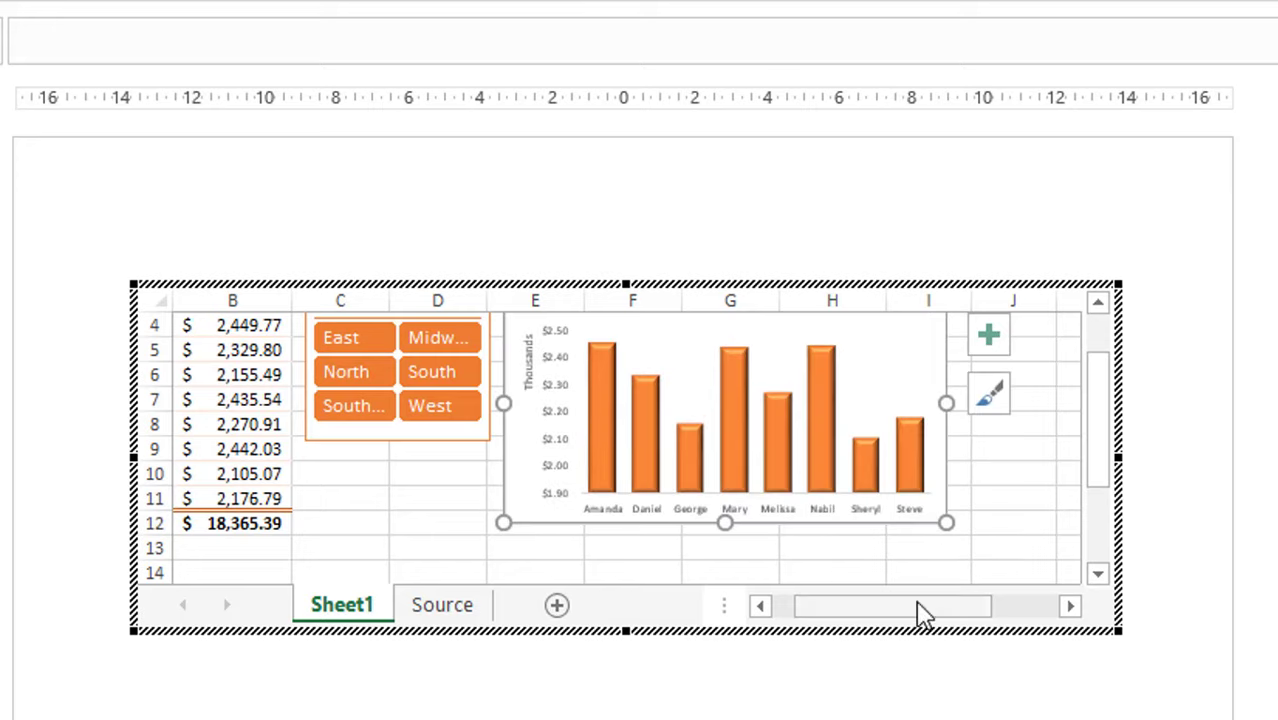
Filter with the Region slicer, first by single regions such as East, and finally by all regions except East and Midwest
left_click_drag(922, 620, 770, 605)
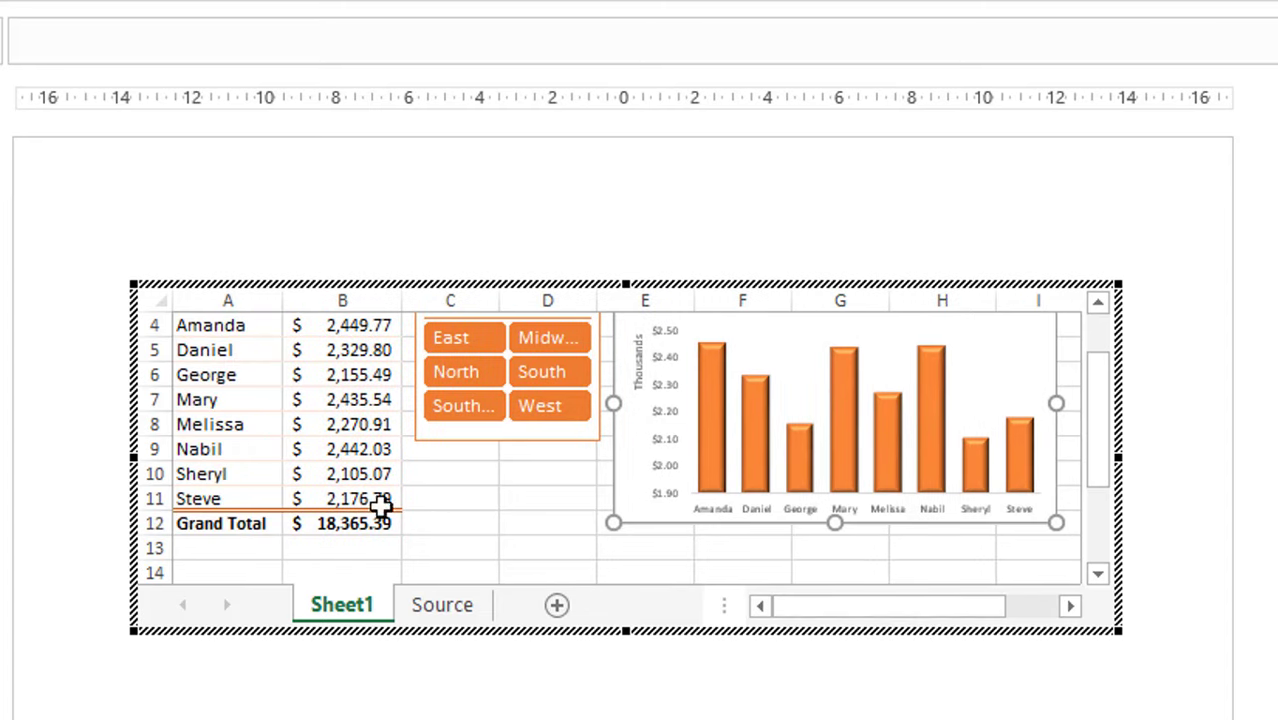
scroll(452, 518, "up", 1)
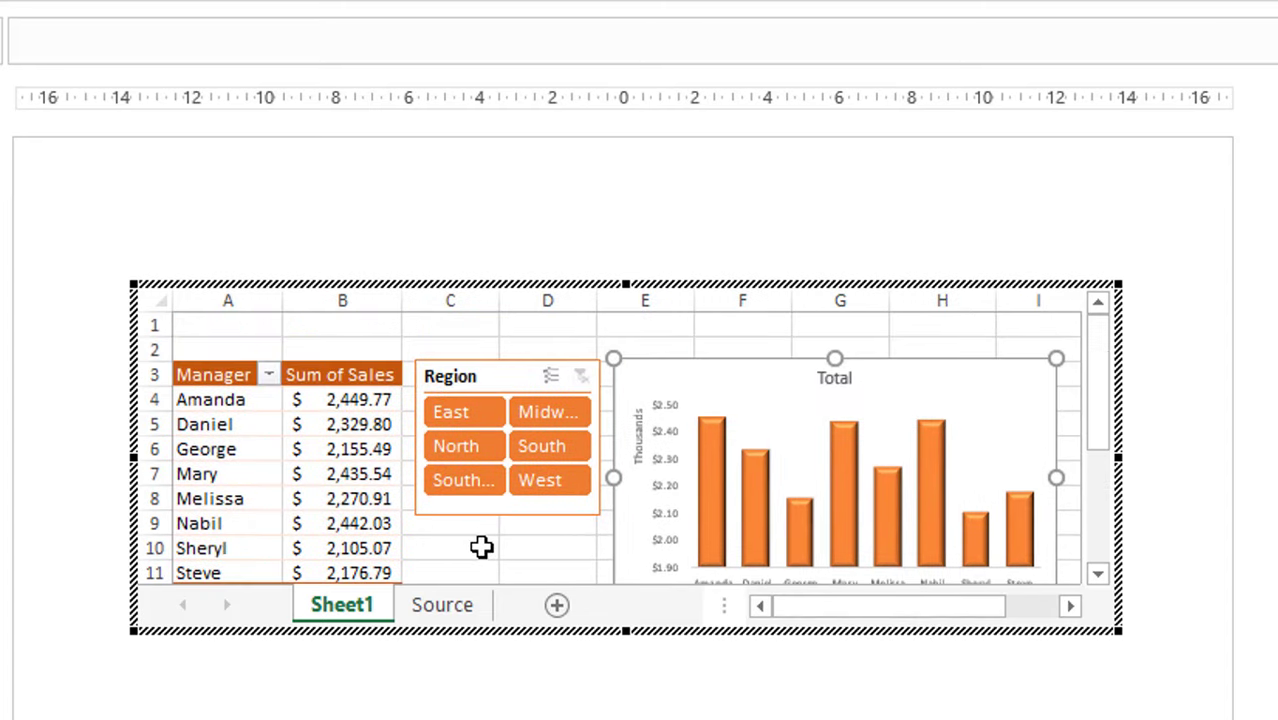
left_click(469, 416)
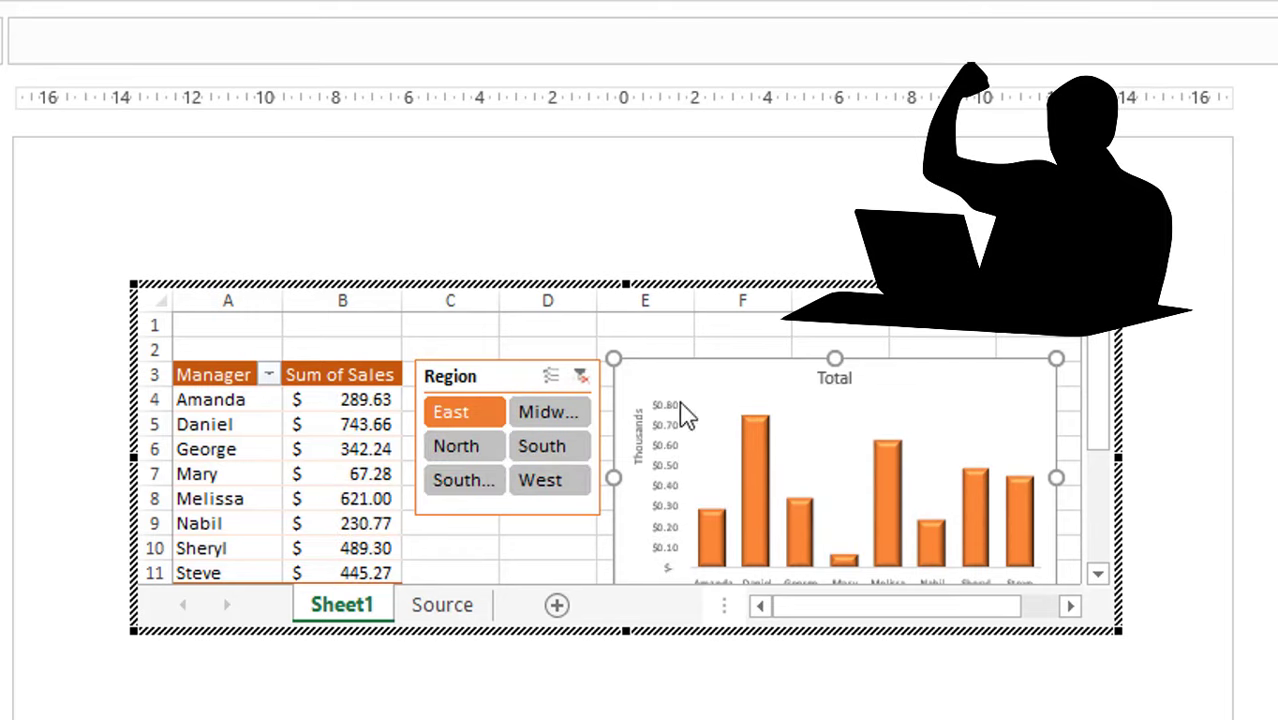
left_click(461, 486)
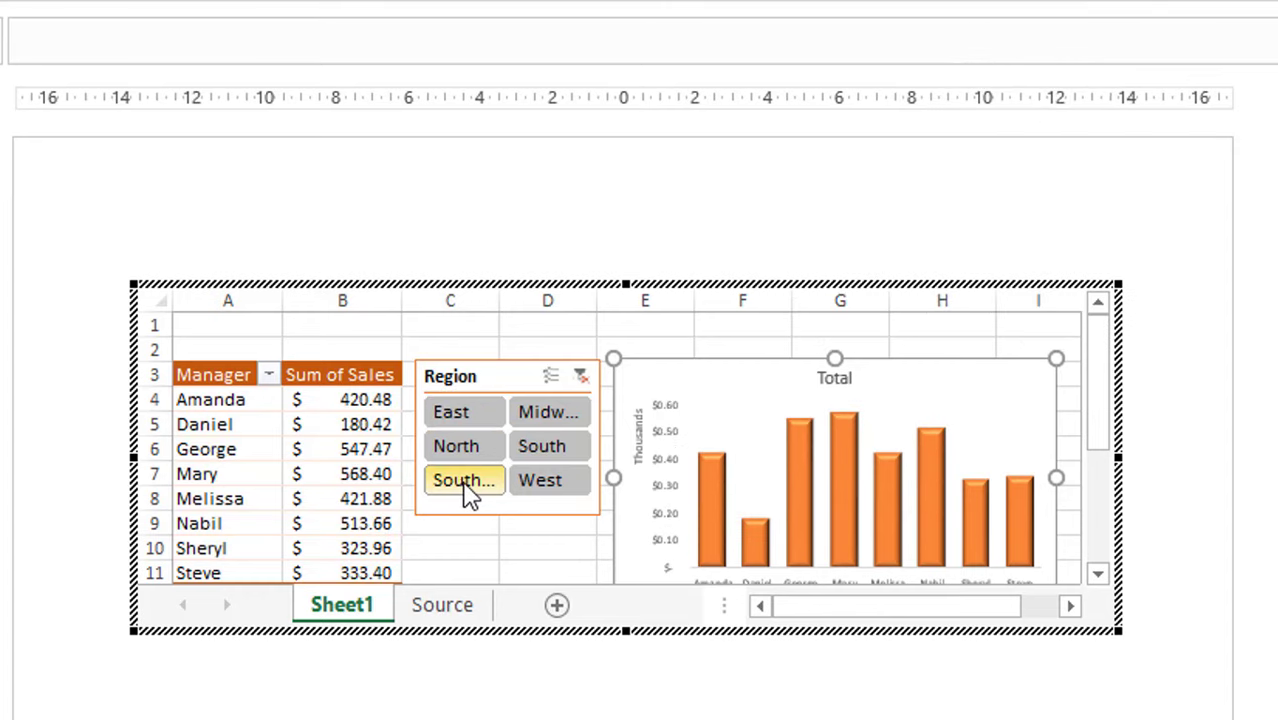
left_click(472, 449)
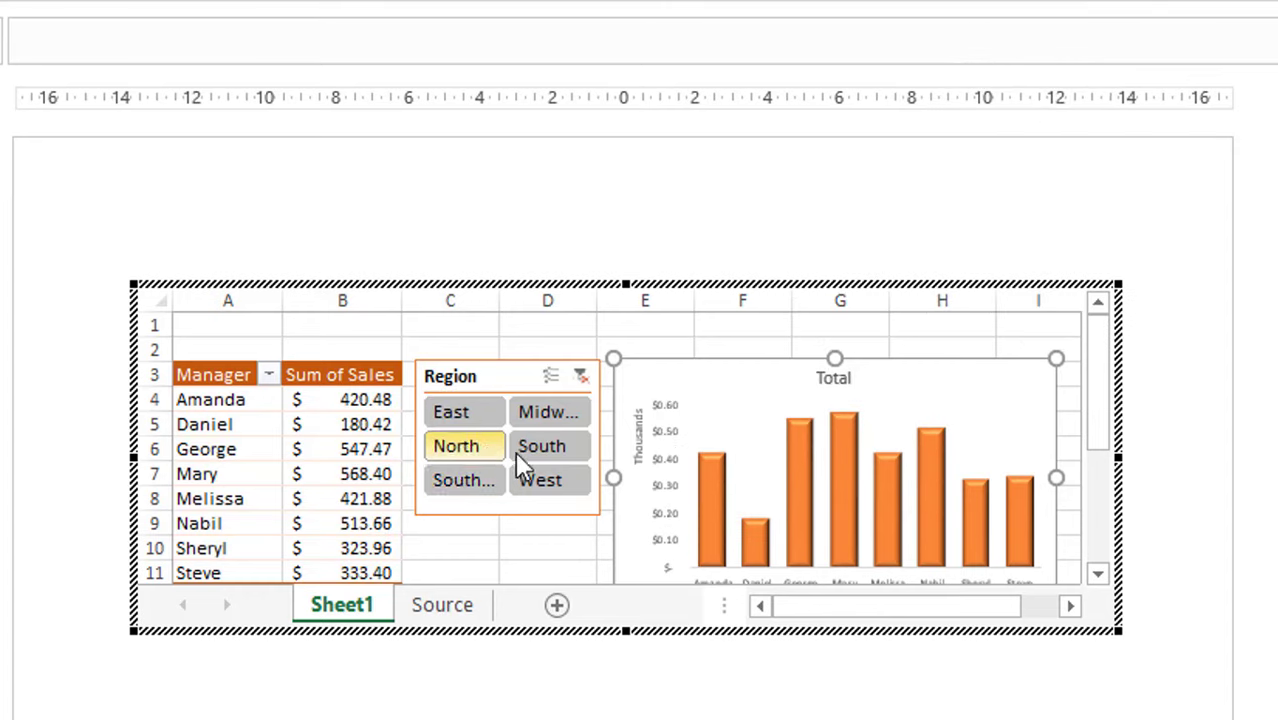
left_click_drag(515, 451, 547, 478)
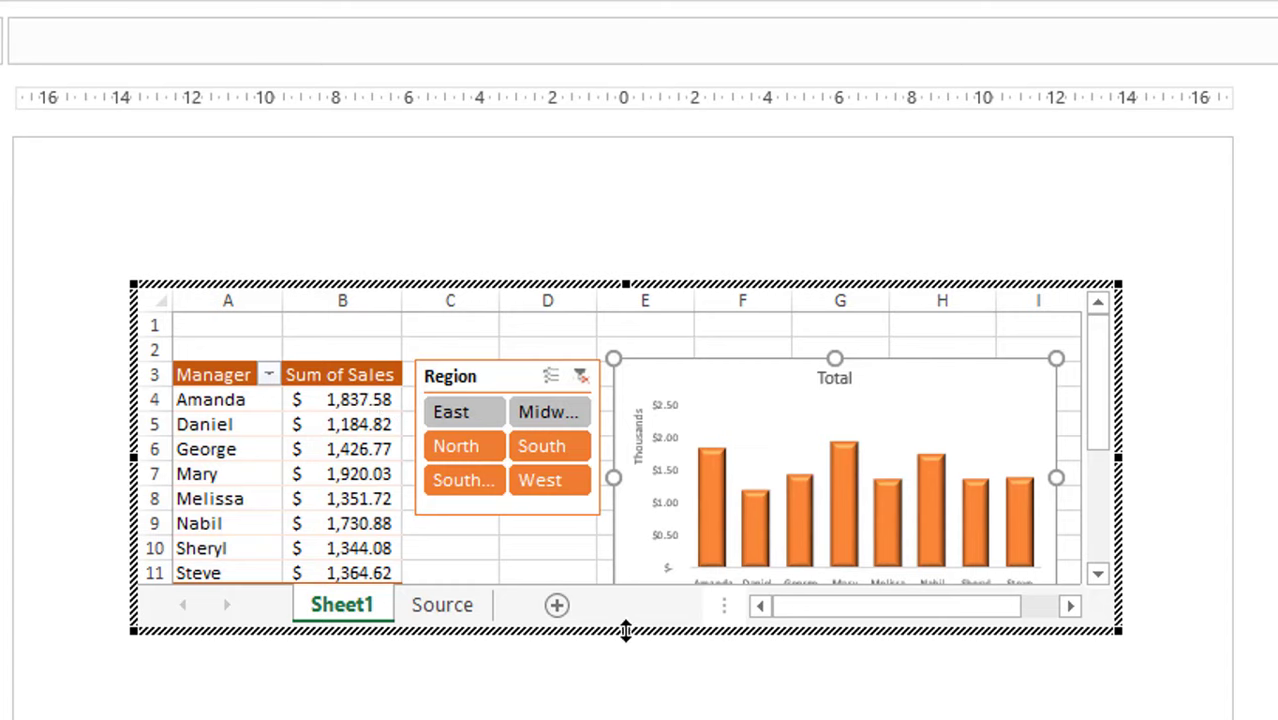
Extend the embedded worksheet's frame downward to include the Grand Total row and exit in-place editing to the slide
left_click_drag(625, 632, 630, 655)
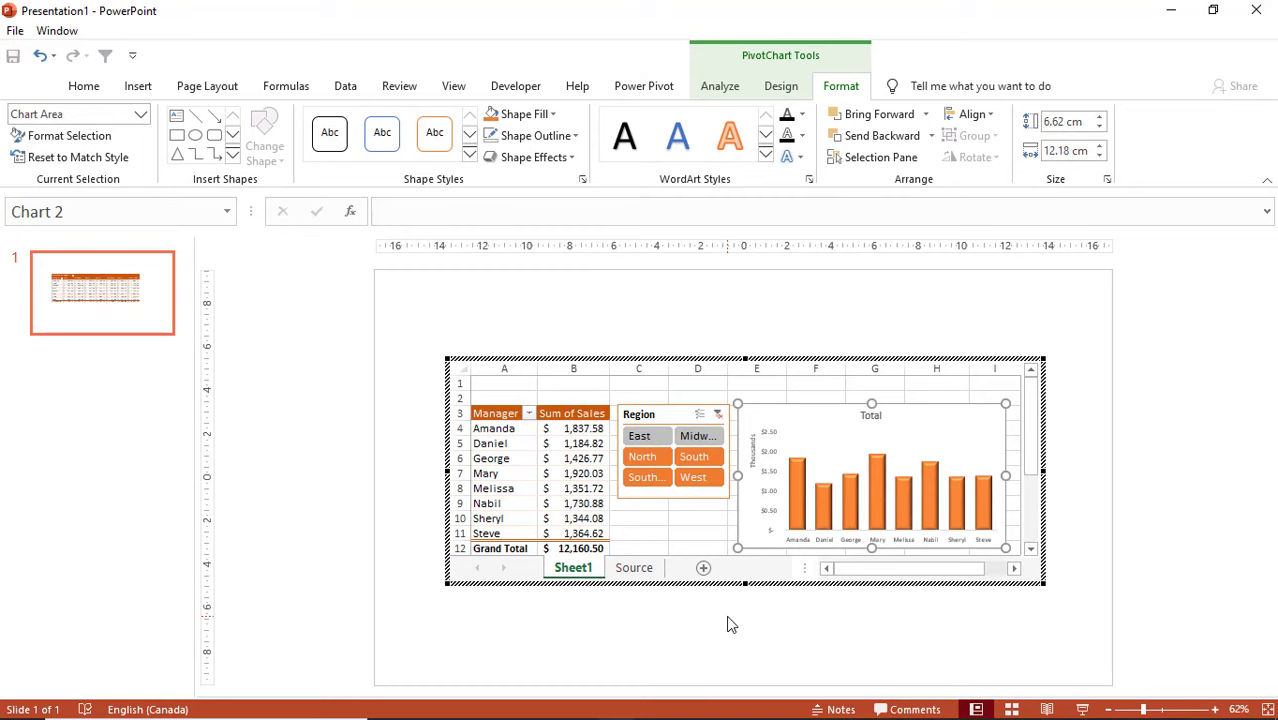
left_click(730, 624)
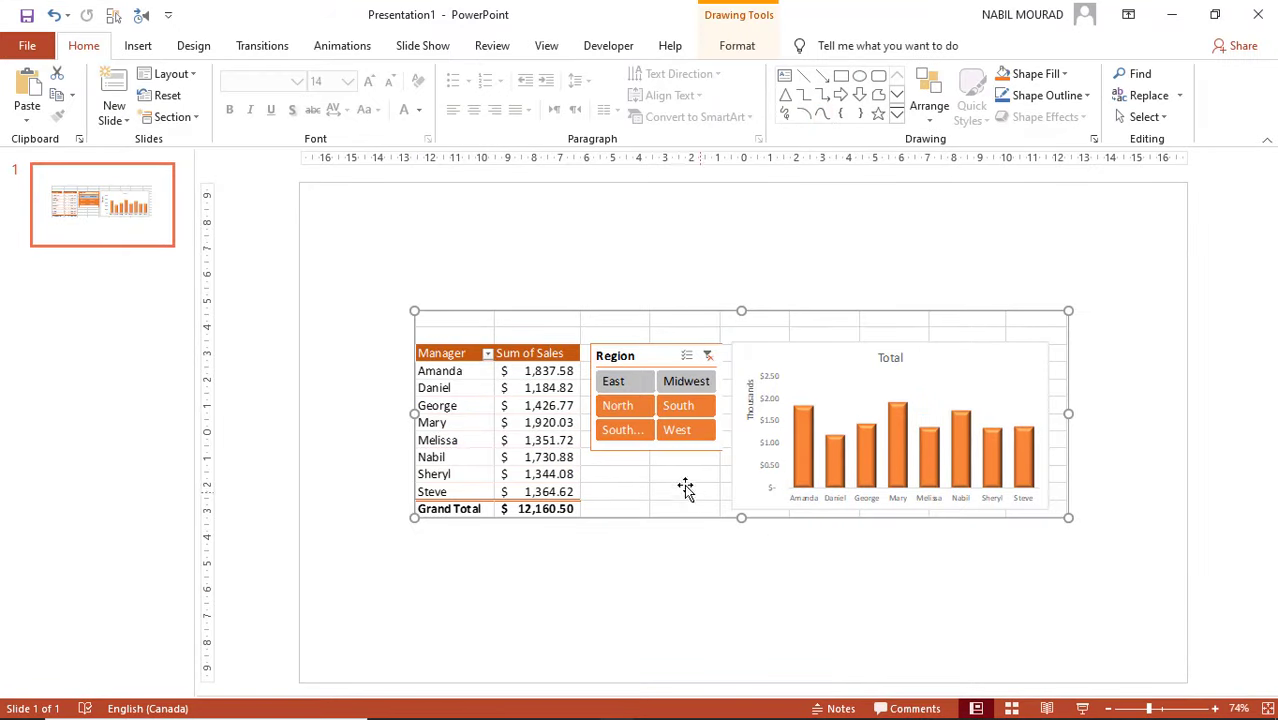
Reopen the embedded worksheet object on the slide for in-place editing
double_click(691, 315)
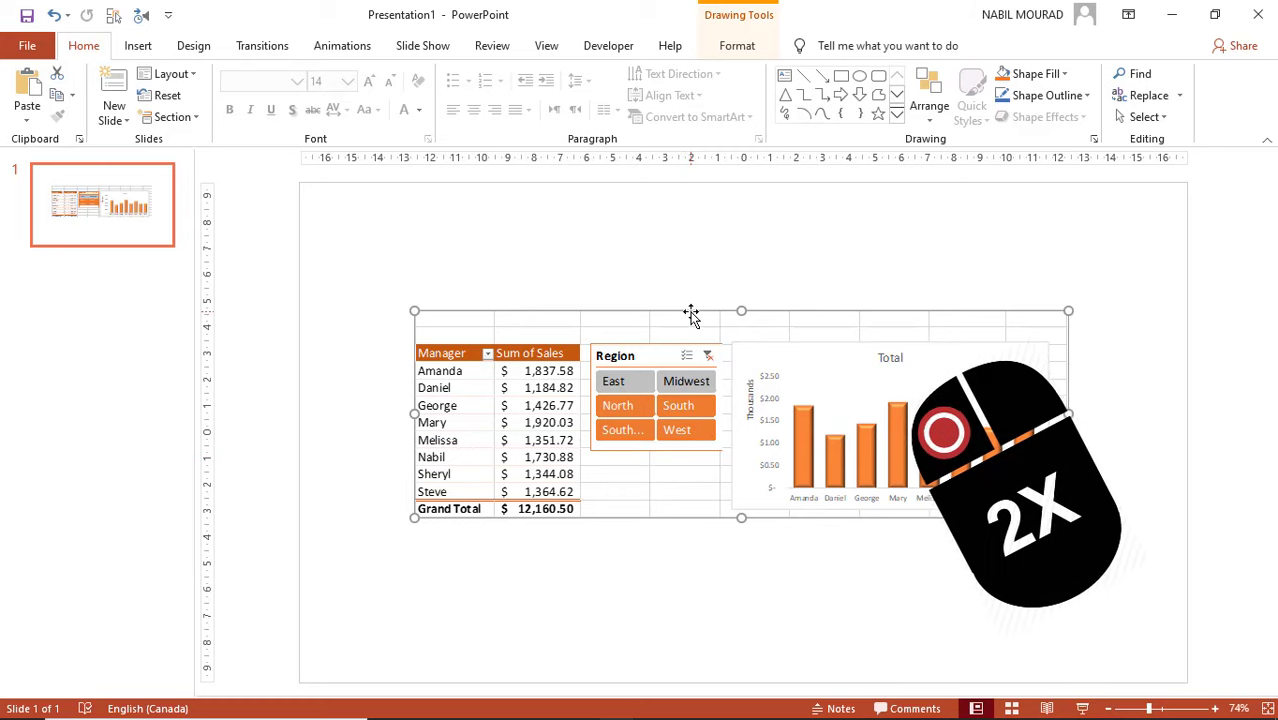